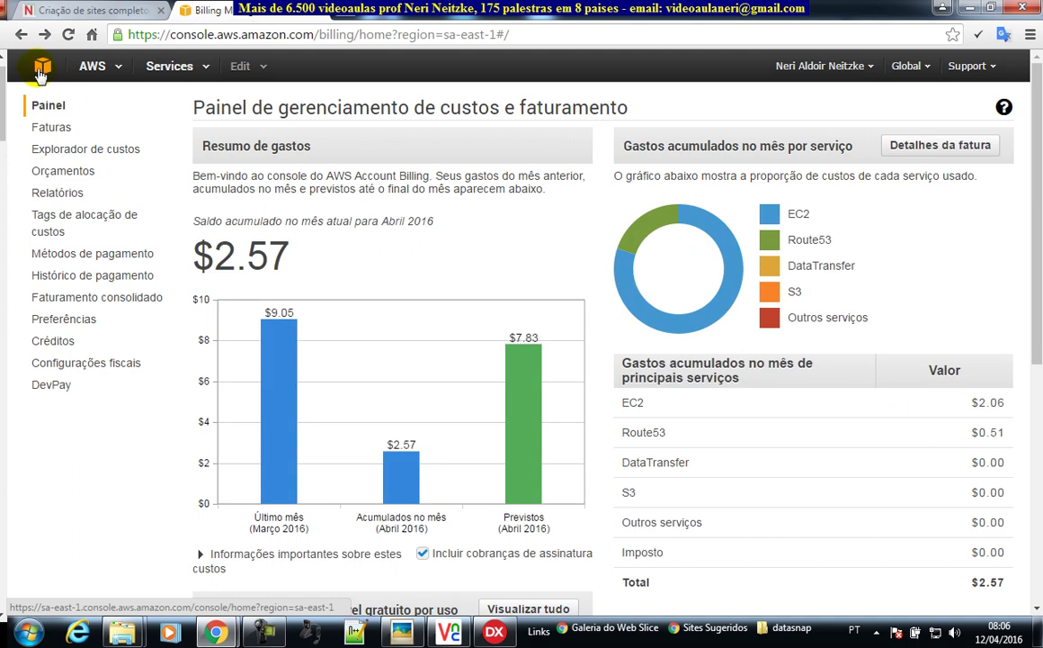
- Open the Services menu from the Billing dashboard showing April 2016 charges of $2.57
left_click(196, 71)
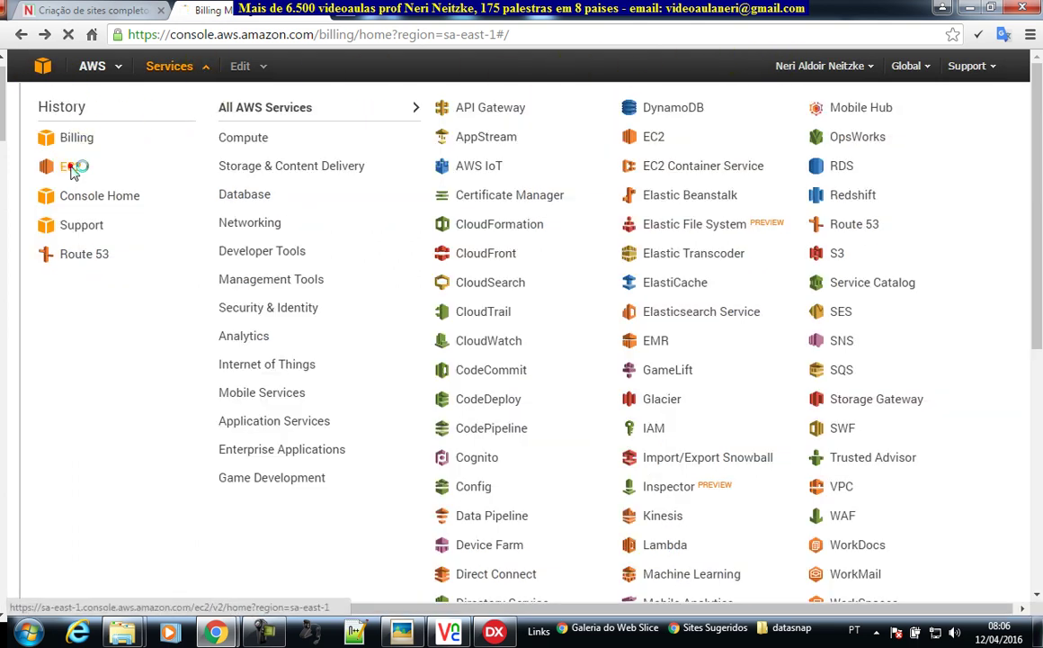
- Start an EC2 instance launch using the Microsoft Windows Server 2012 R2 Base image
left_click(72, 166)
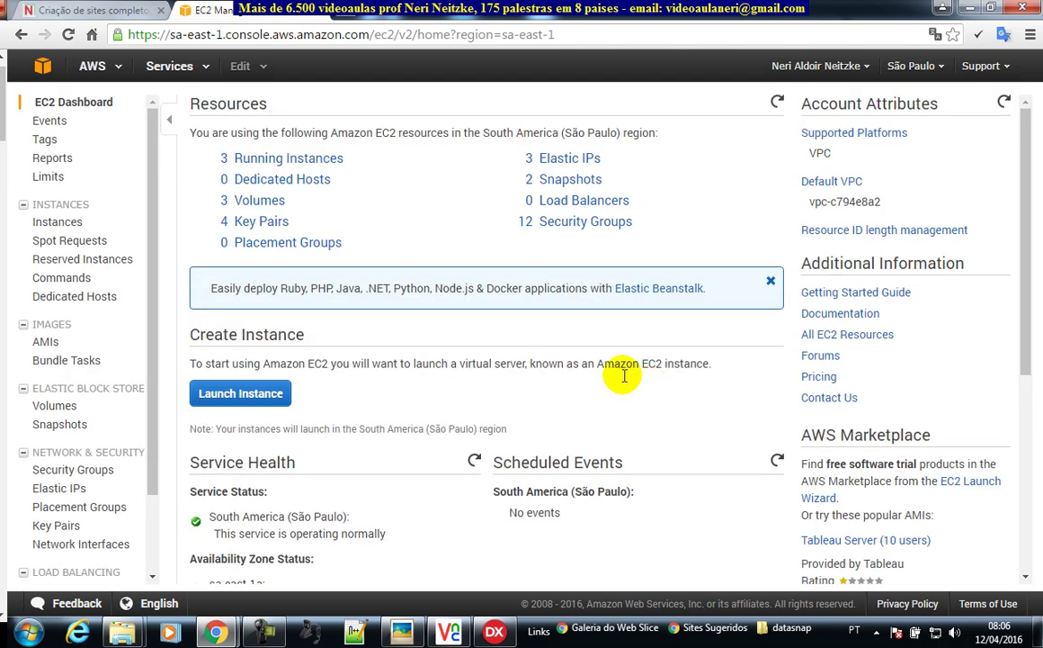
left_click(60, 224)
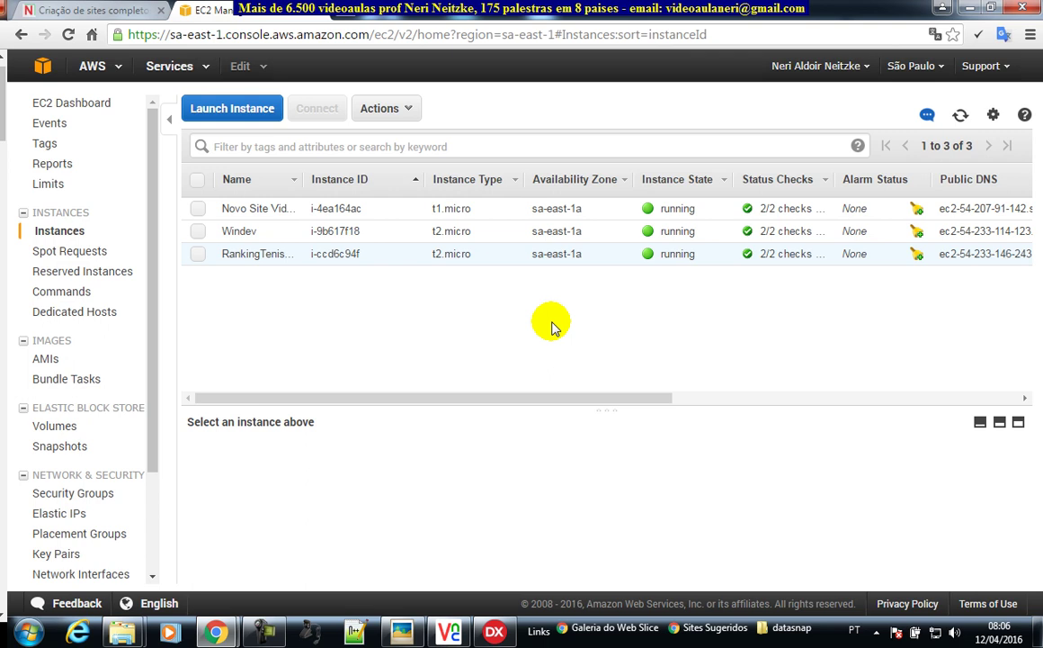
left_click(243, 109)
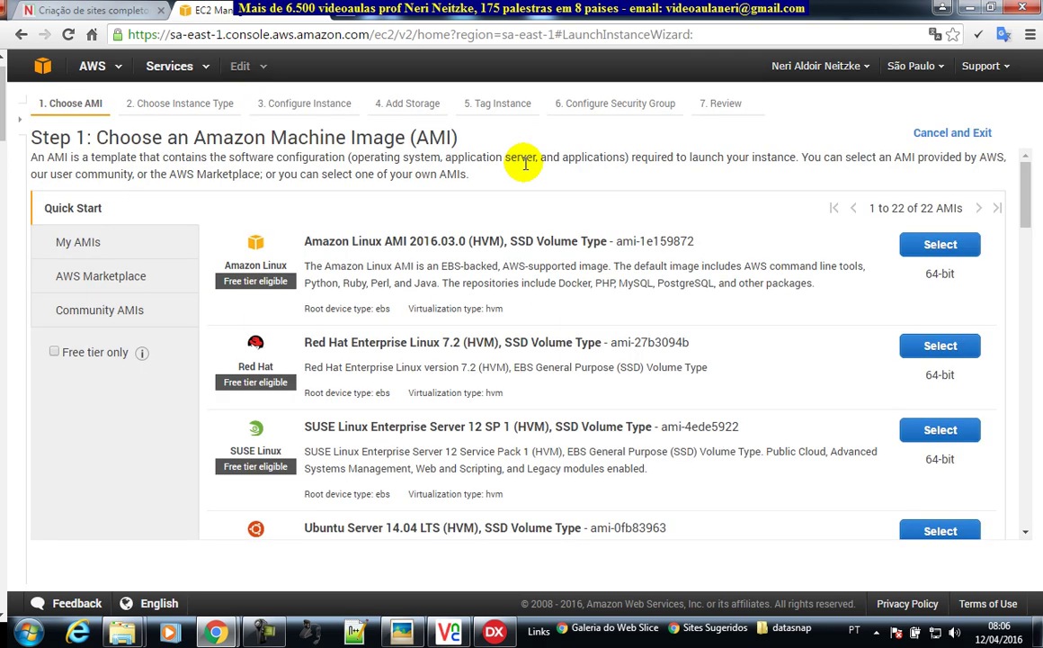
scroll(648, 351, "down", 1)
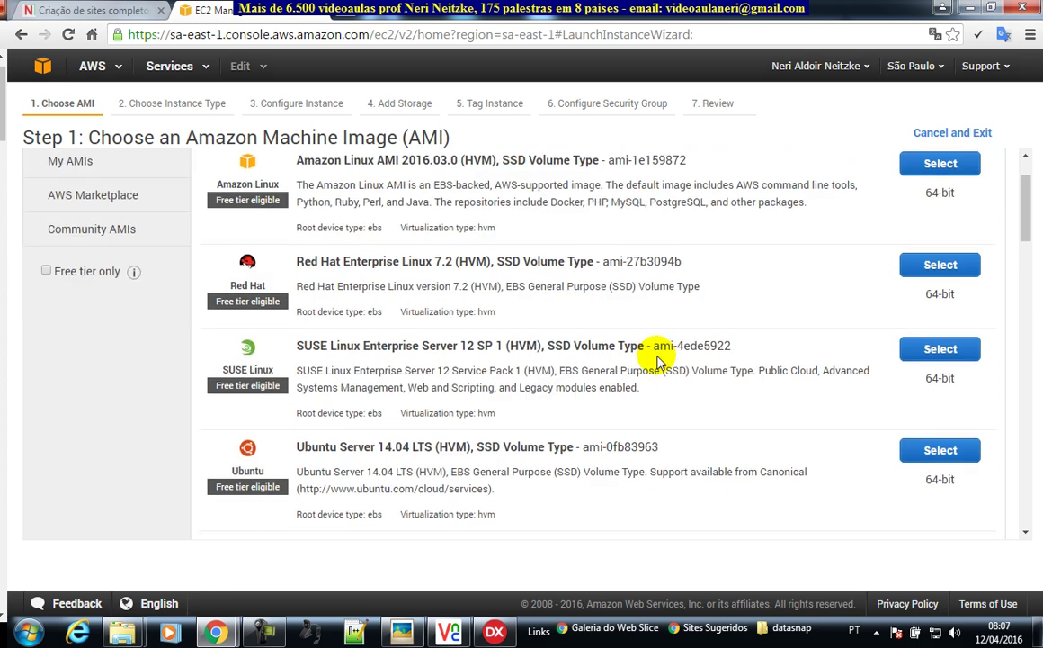
scroll(548, 317, "down", 3)
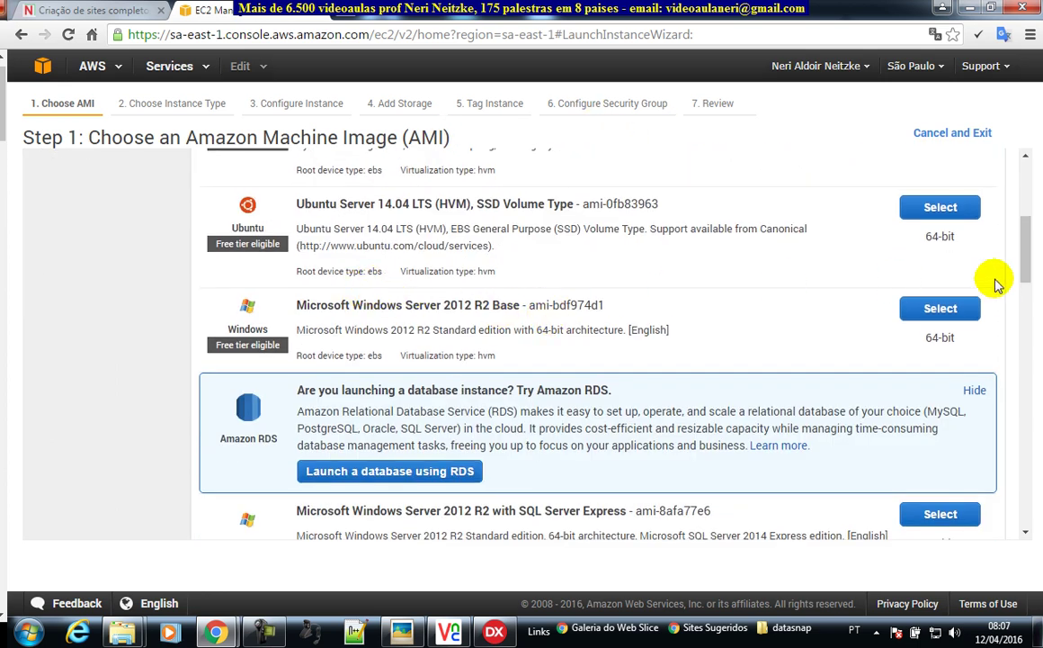
left_click(941, 308)
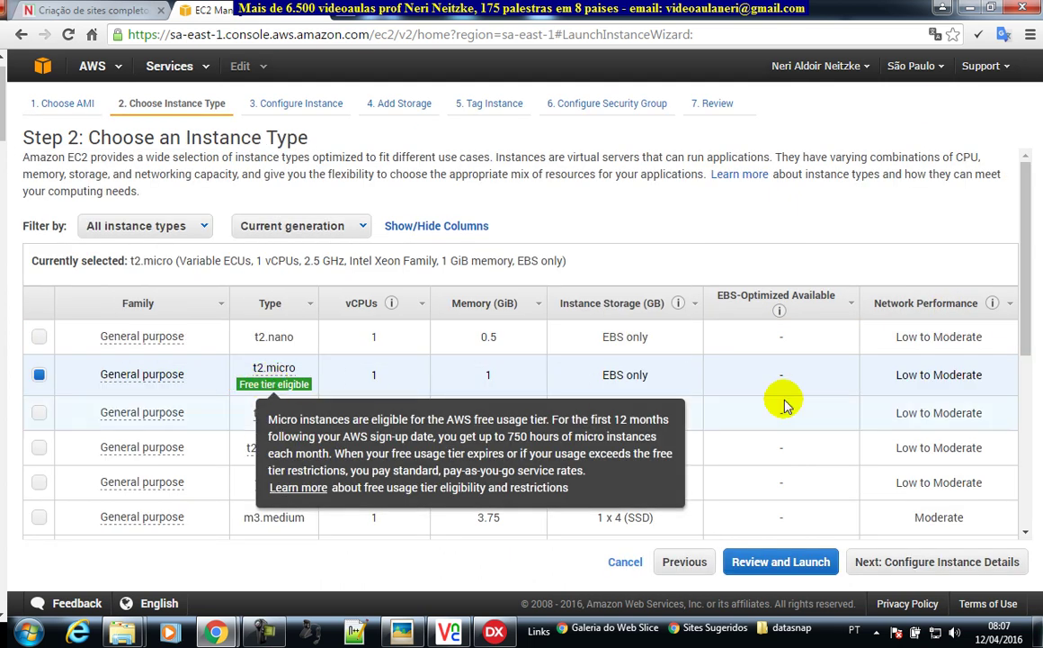
- Keep t2.micro, enable termination protection, keep the 30 GiB root volume, and reach tagging
left_click(944, 561)
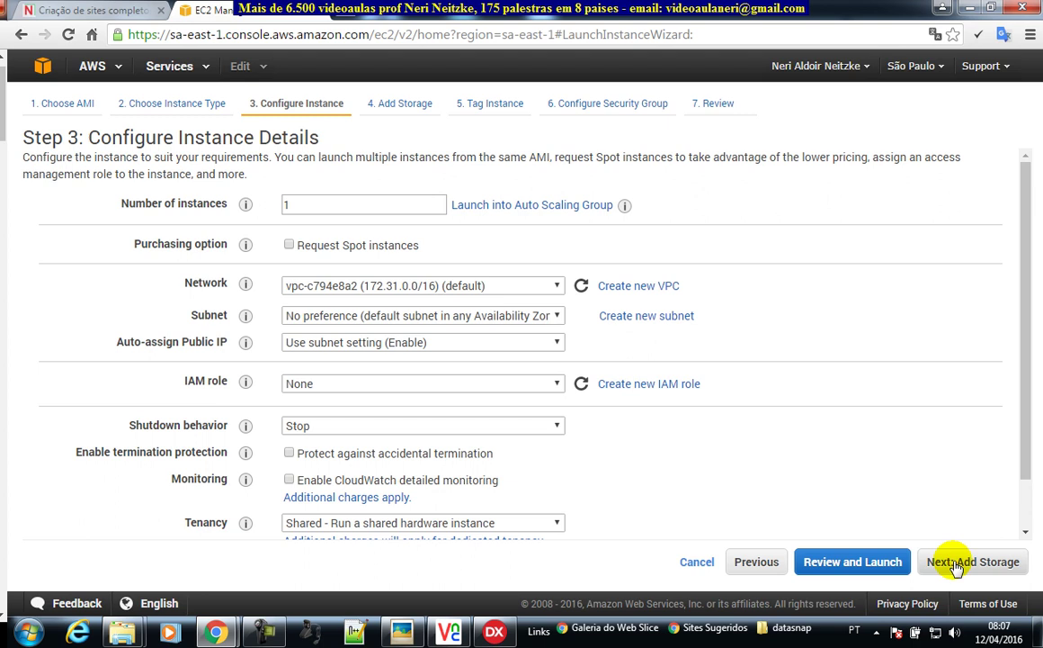
scroll(805, 425, "down", 2)
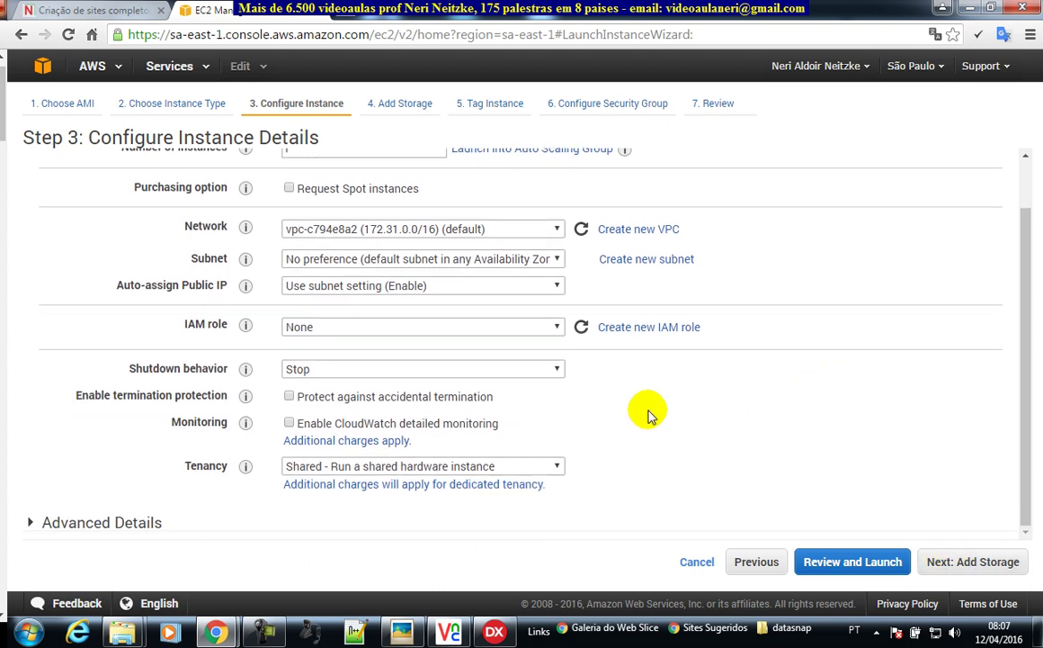
left_click(289, 396)
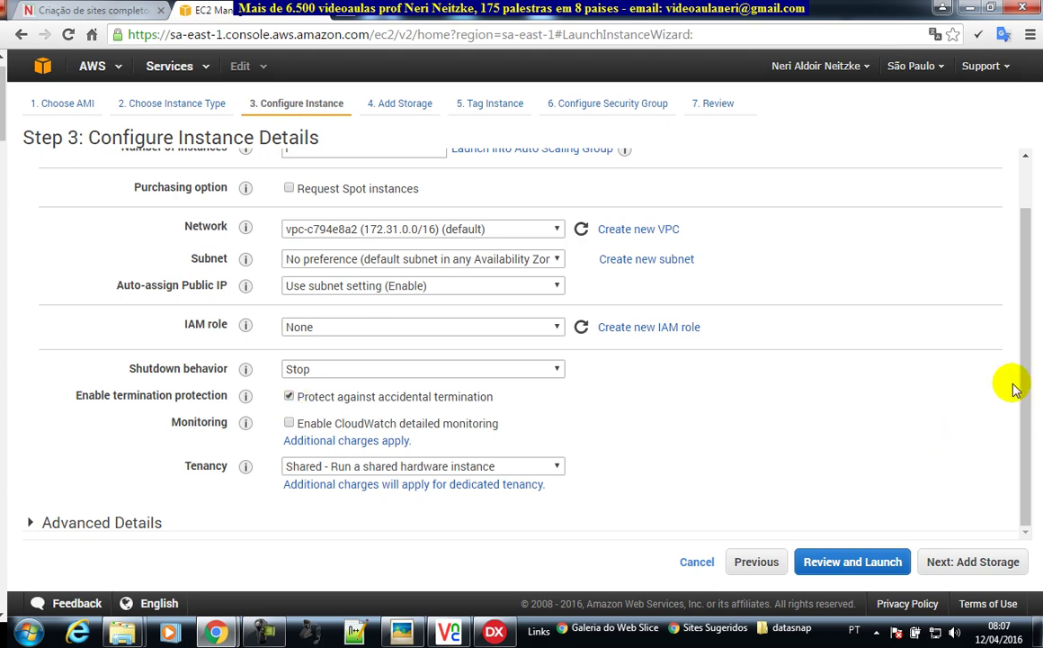
left_click(964, 563)
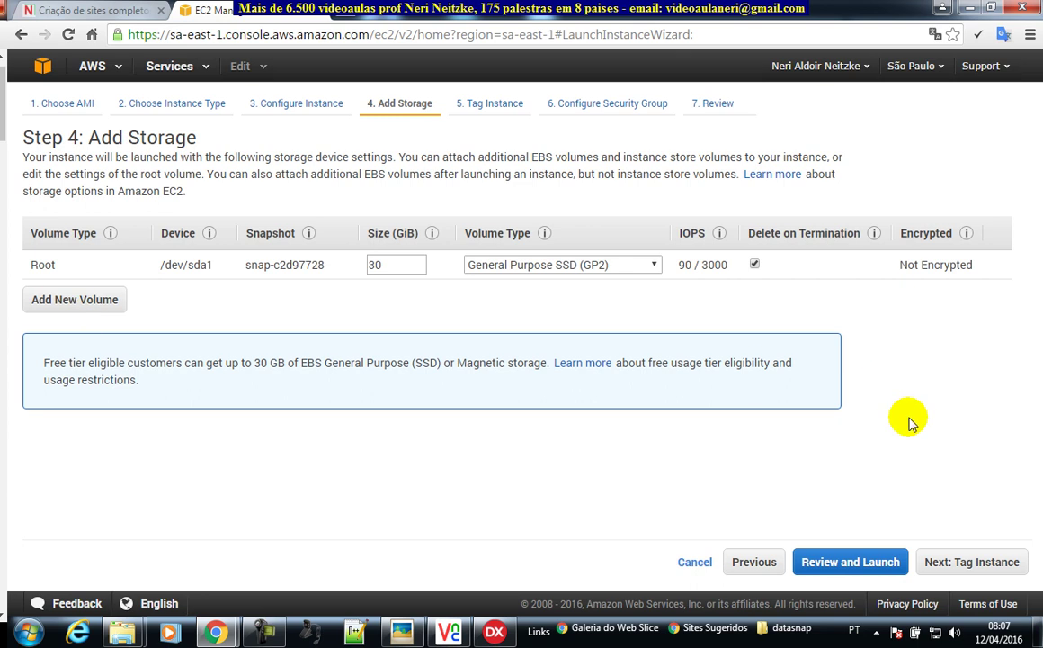
left_click(971, 561)
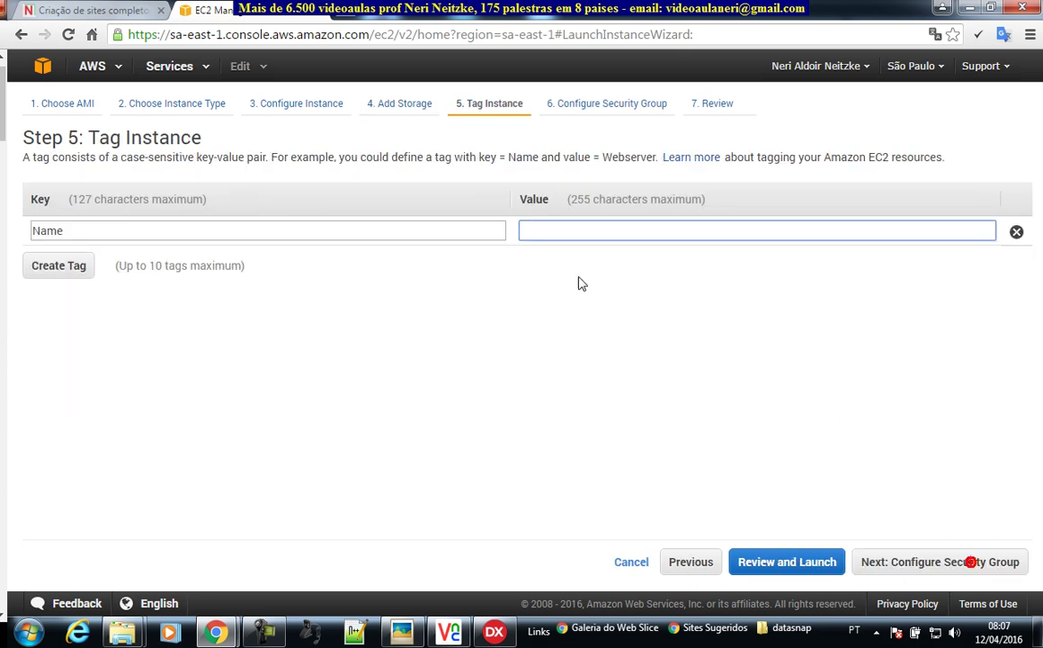
- Set the instance Name tag to DataSnapDelphi10Seattle and continue to security group settings
left_click(586, 236)
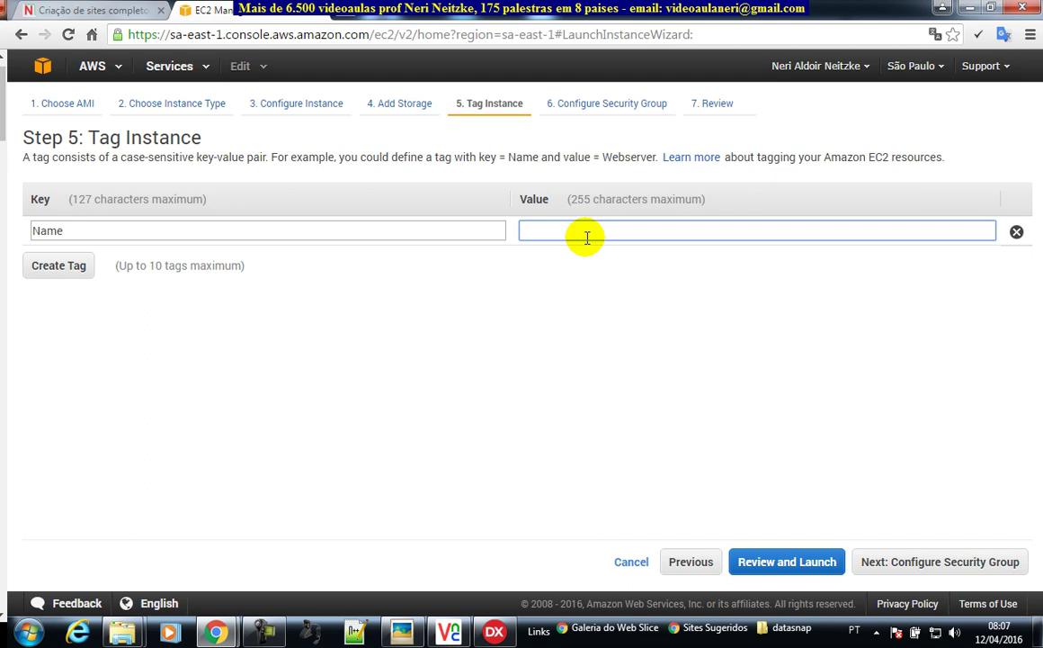
type("DataSnapDelphi10Seattle")
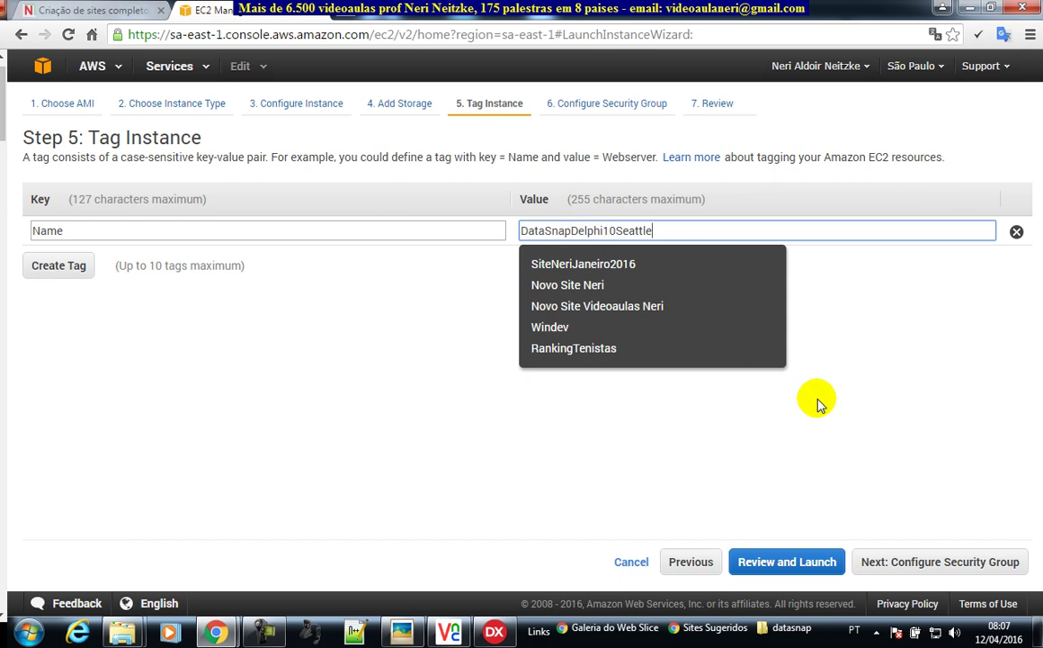
left_click(913, 562)
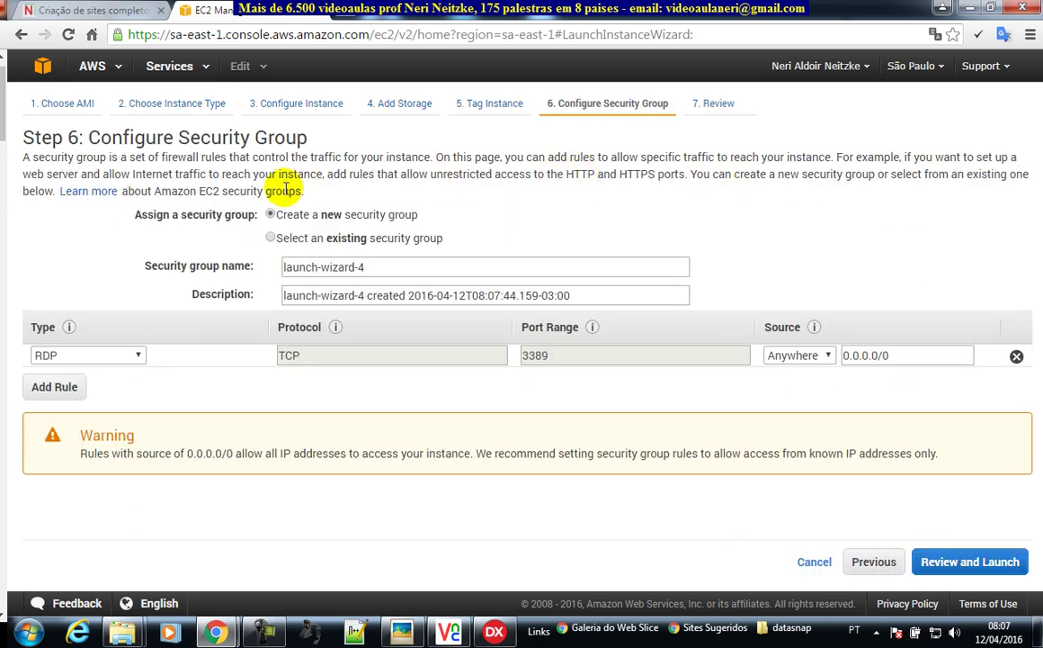
- Add HTTP (port 80) and HTTPS (port 443) inbound rules, then add a fourth rule and list its types
left_click(62, 387)
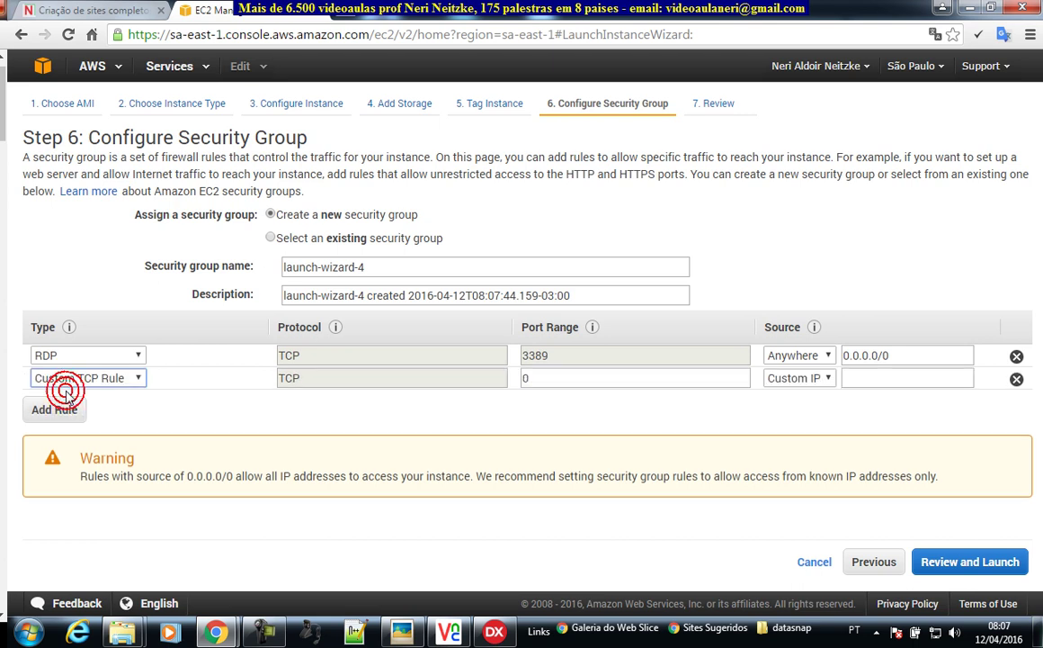
left_click(137, 377)
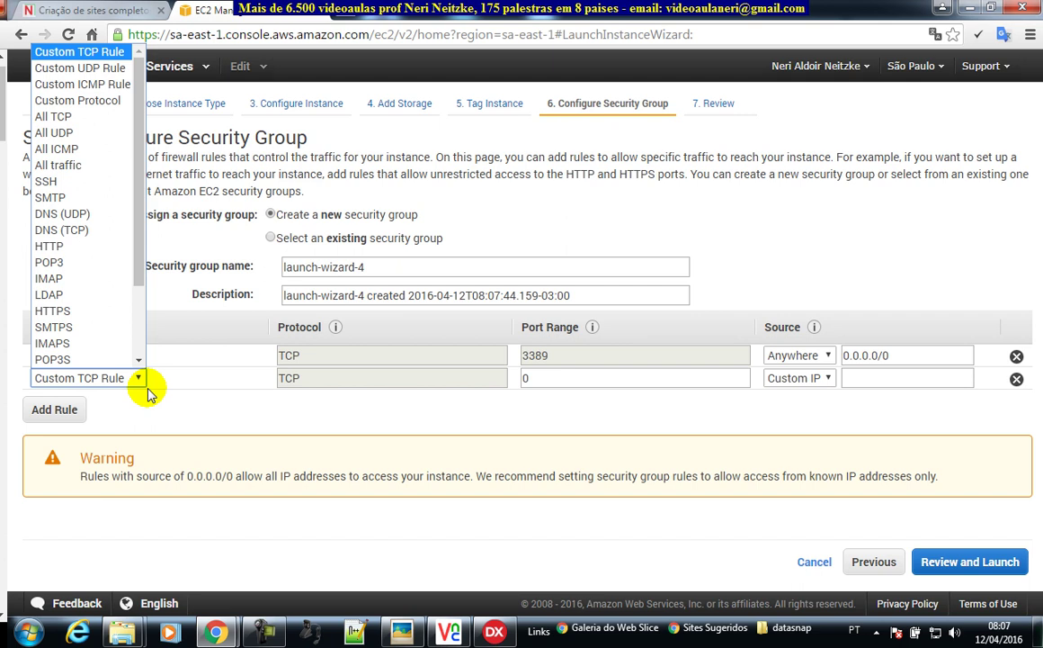
left_click(85, 246)
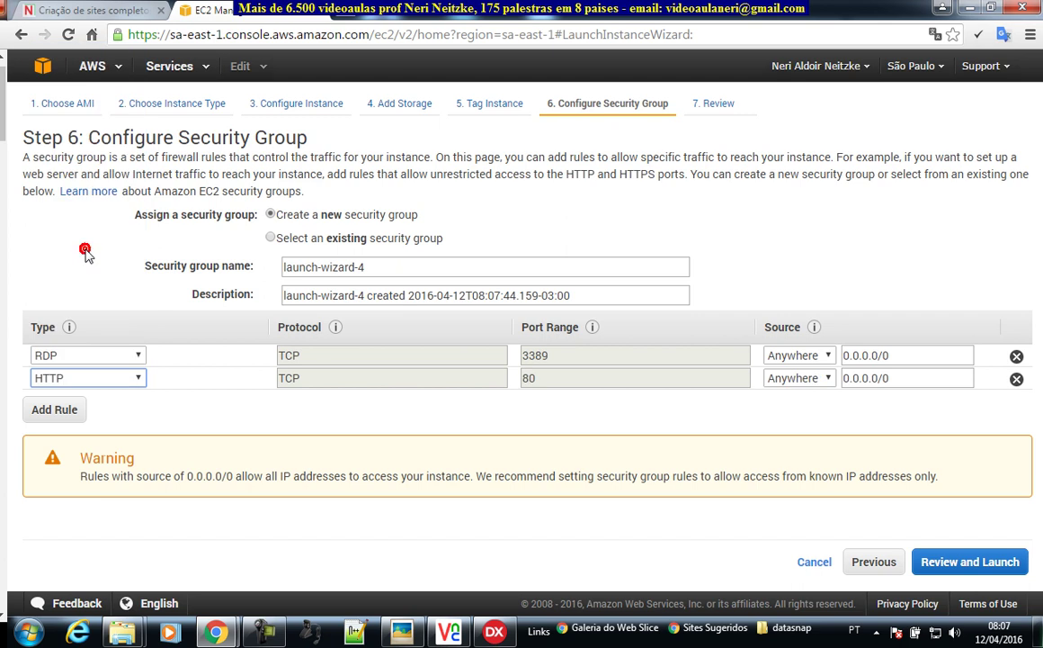
left_click(52, 409)
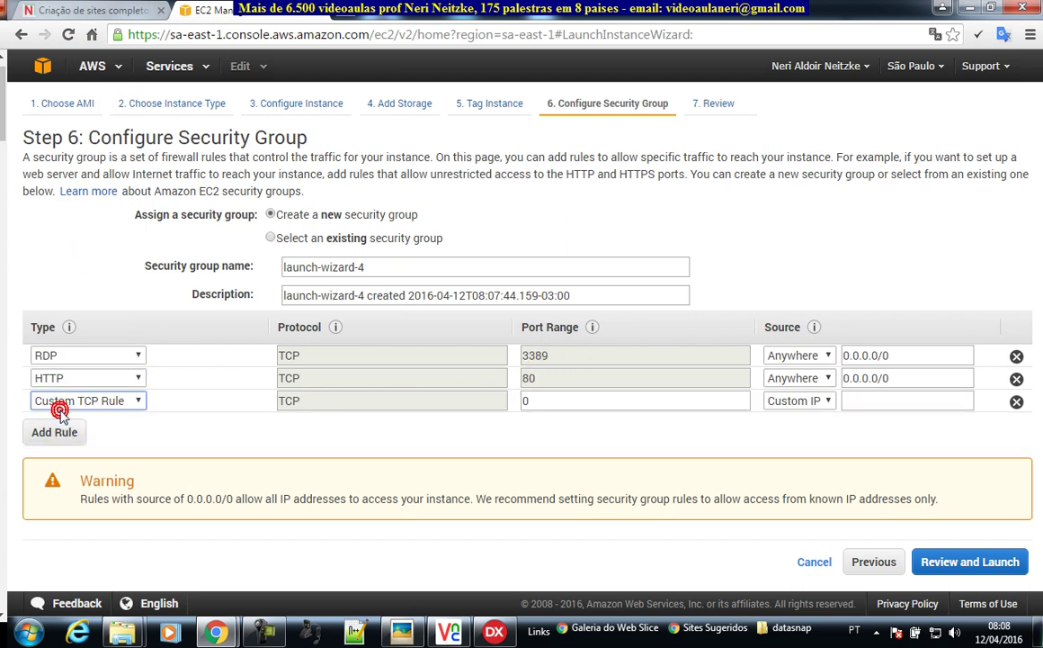
left_click(90, 402)
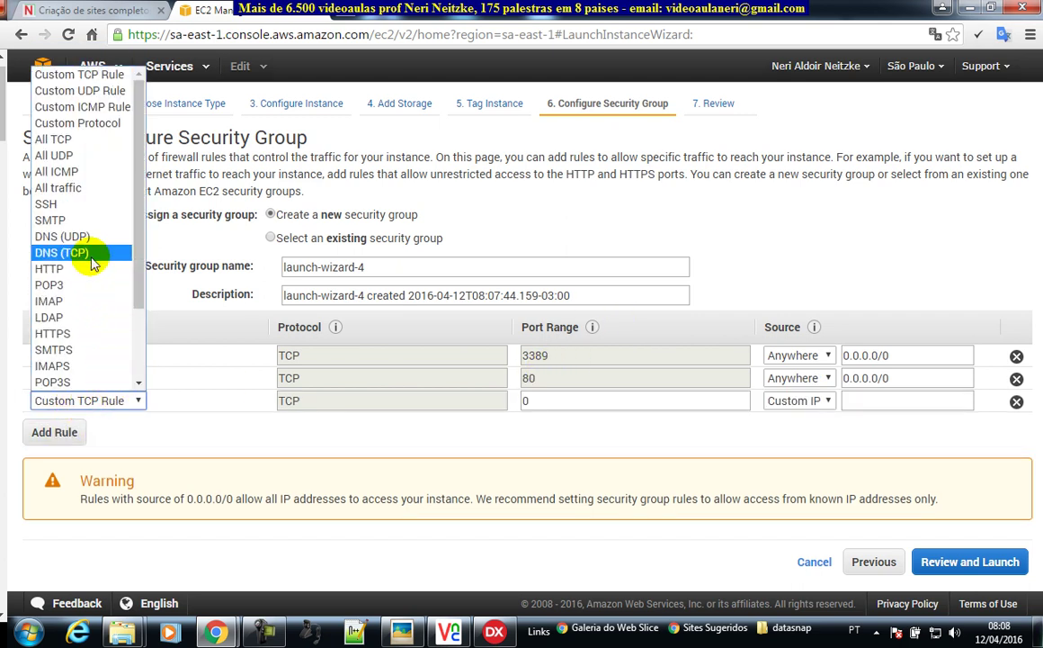
left_click(63, 334)
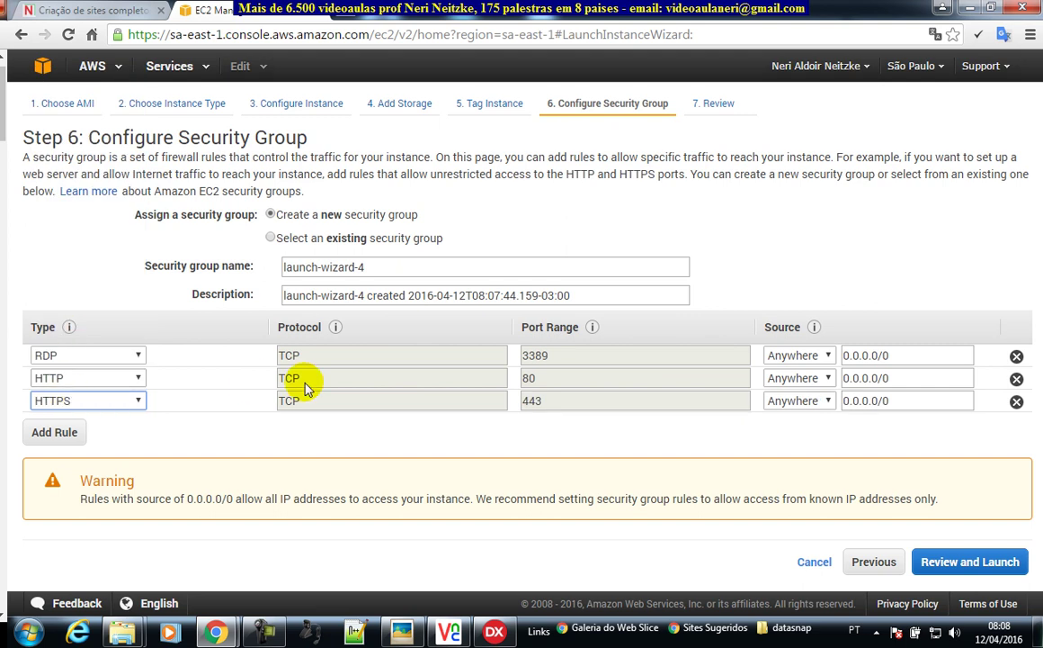
left_click(63, 434)
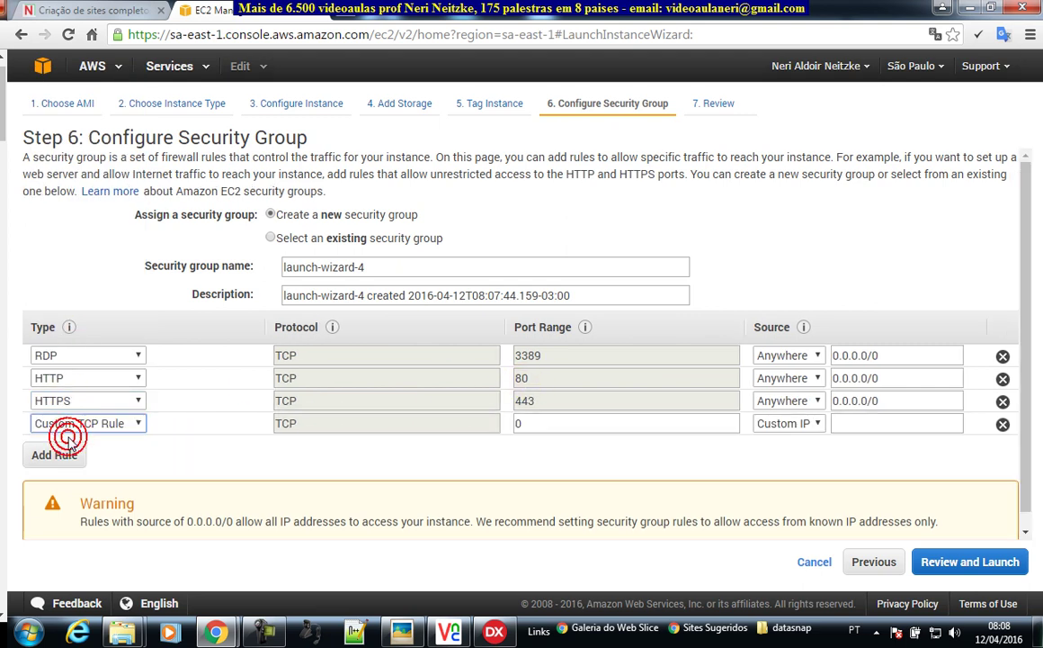
left_click(111, 425)
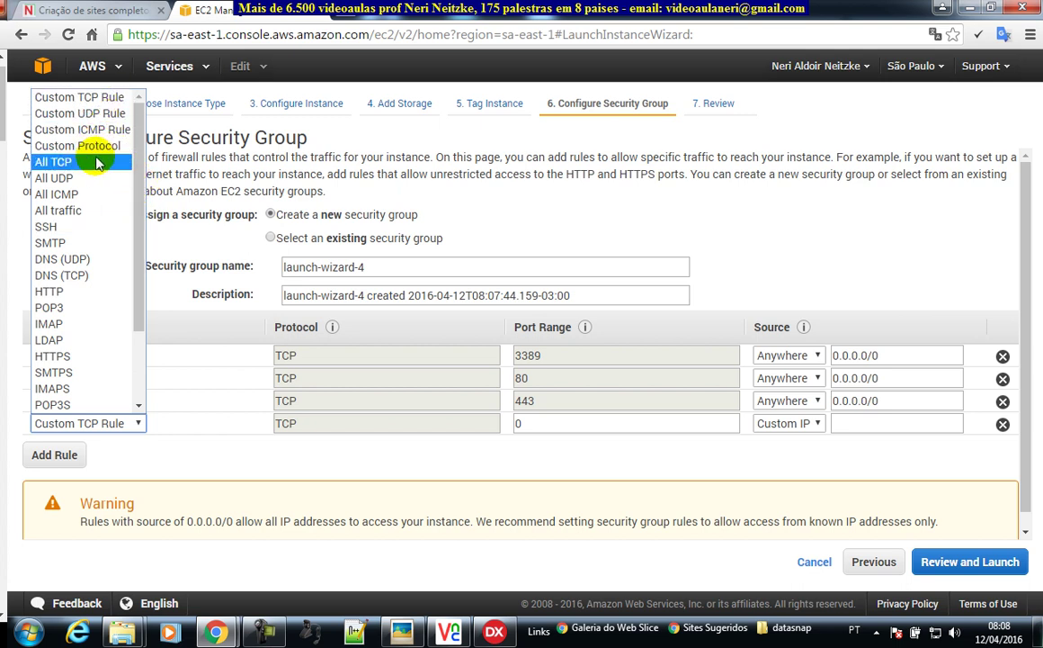
scroll(121, 234, "down", 3)
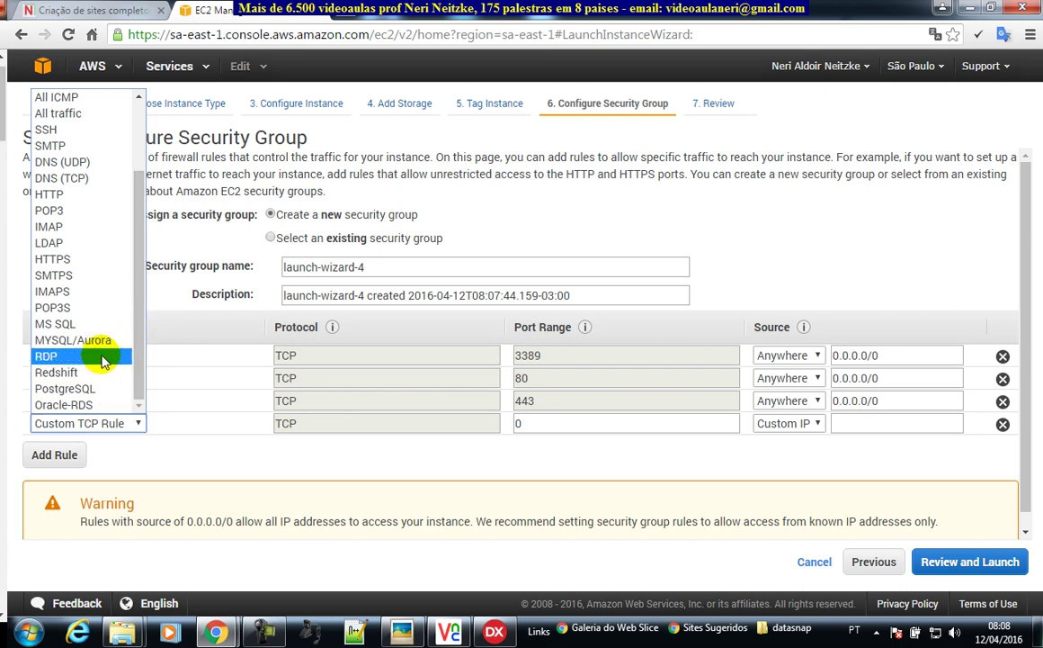
- Make the fourth rule PostgreSQL (port 5432) with source Anywhere
left_click(94, 390)
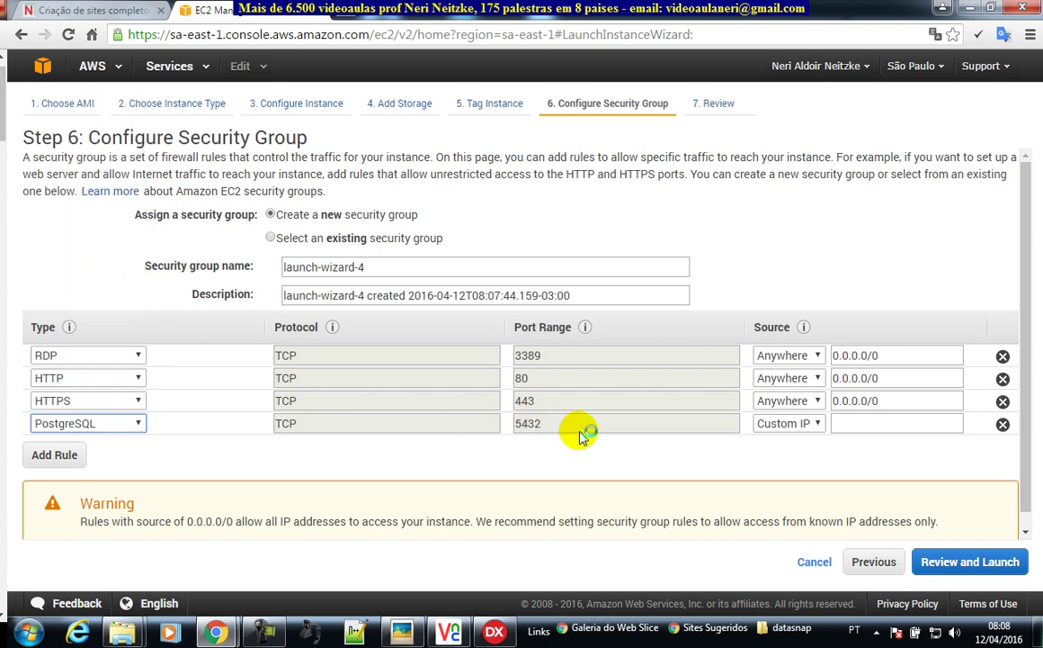
left_click(793, 425)
left_click(792, 457)
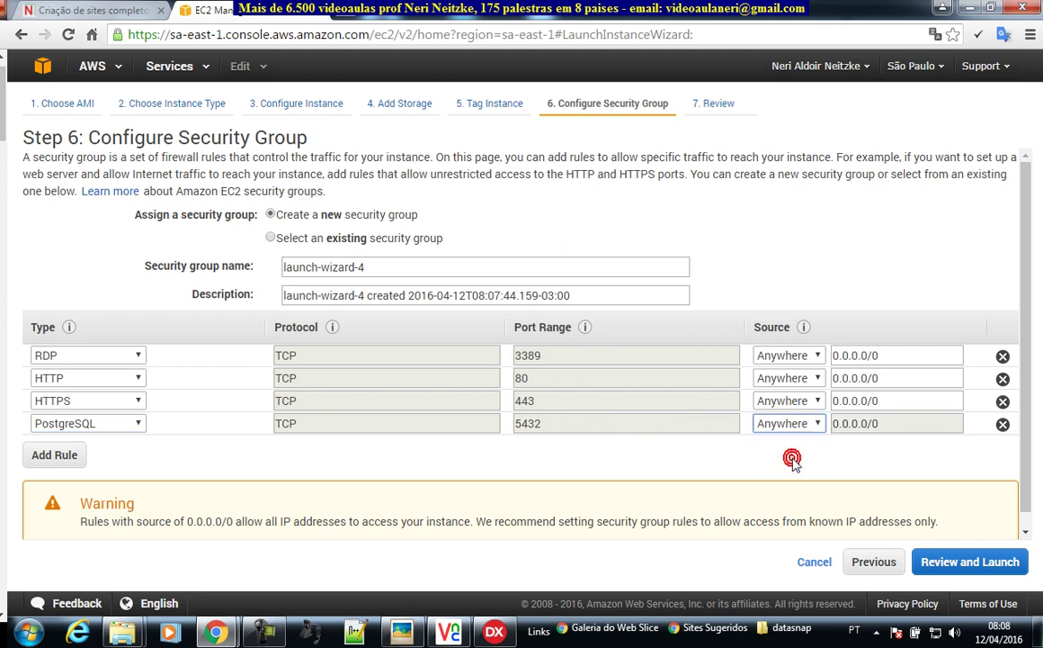
left_click(814, 425)
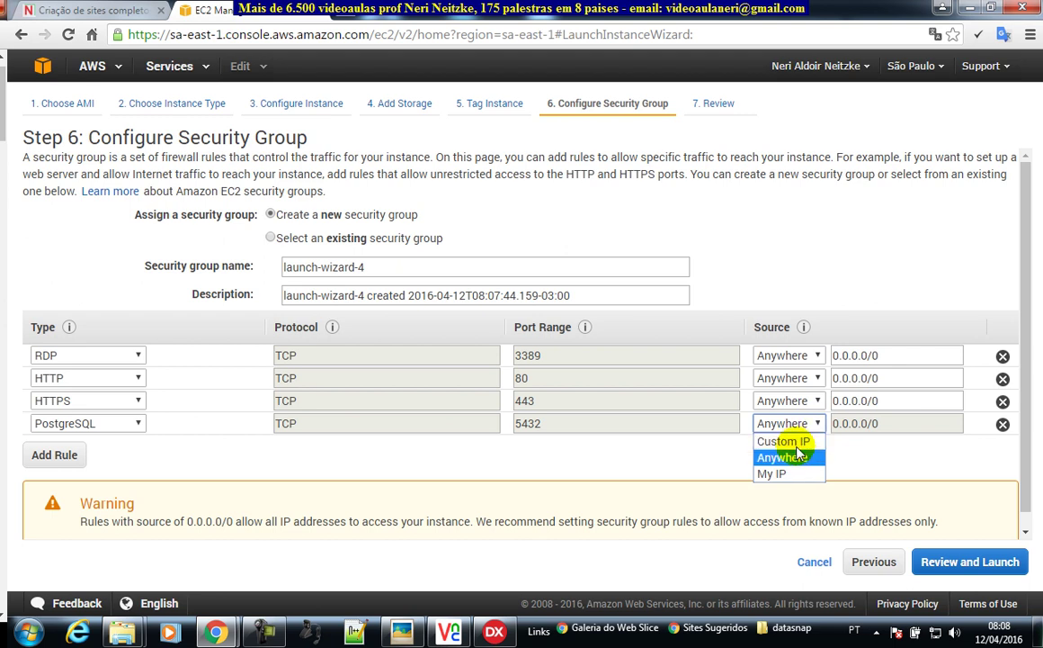
left_click(791, 440)
left_click(859, 425)
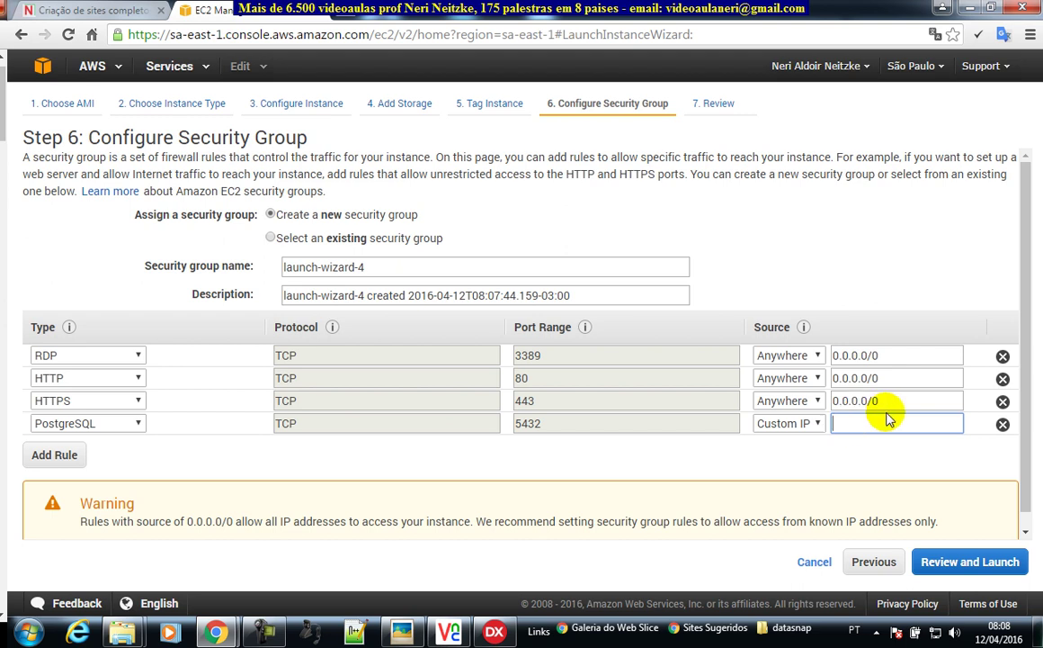
left_click(788, 422)
left_click(794, 457)
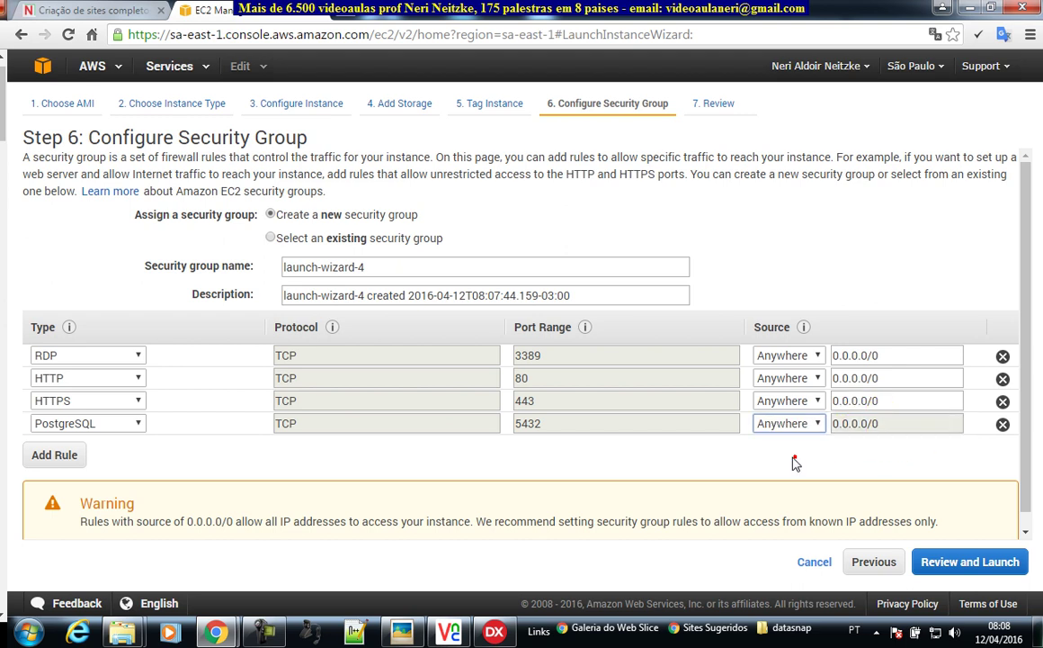
- Add an SSH rule on port 22 open to Anywhere
left_click(63, 457)
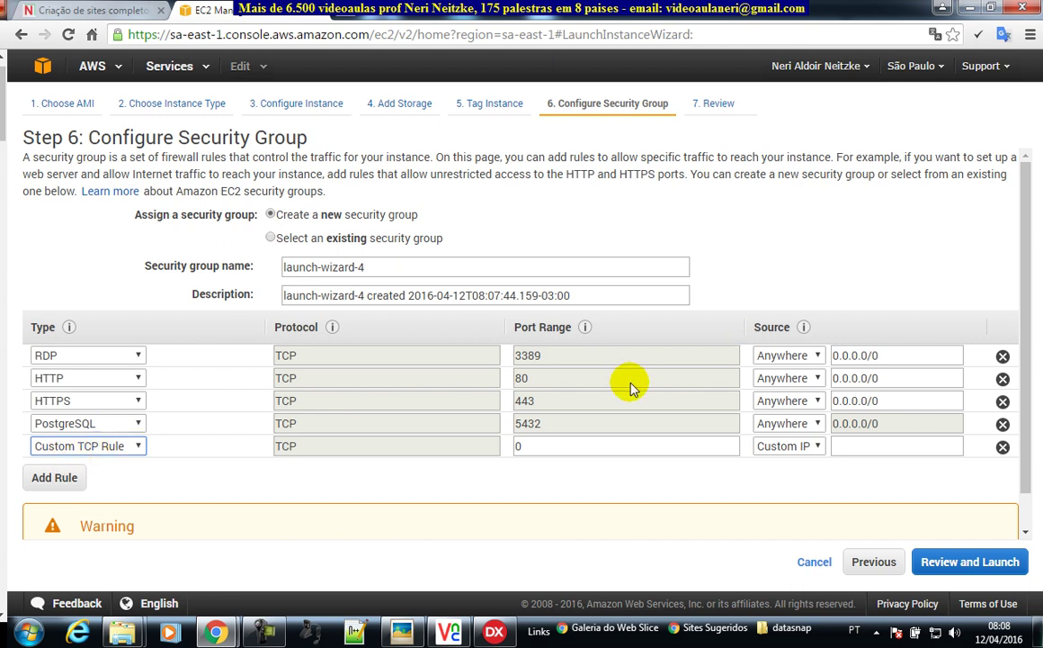
left_click(132, 445)
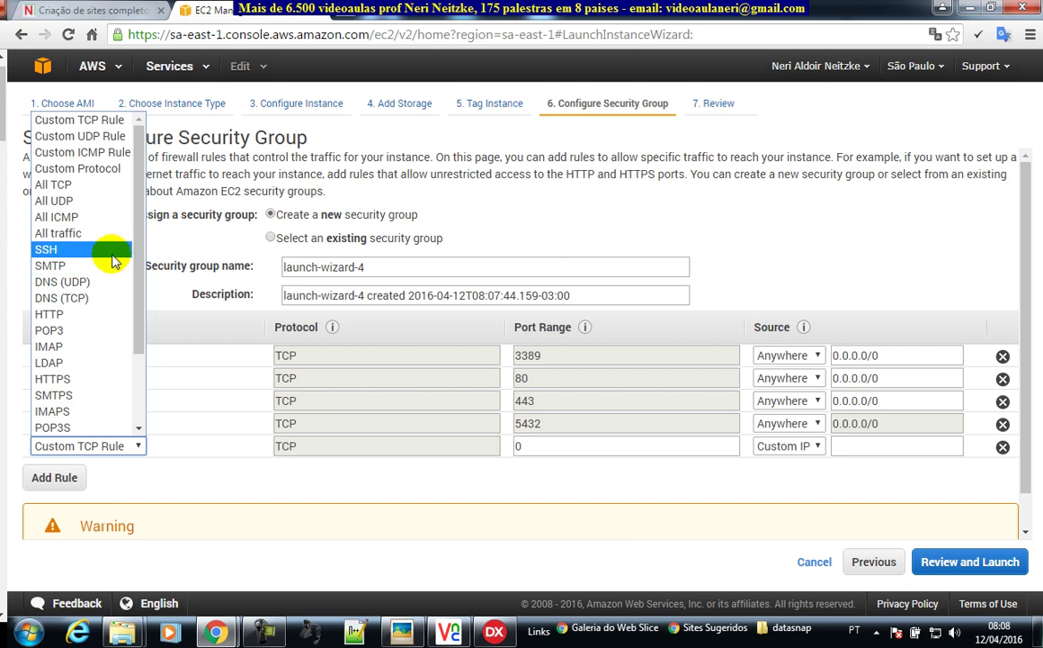
left_click(102, 250)
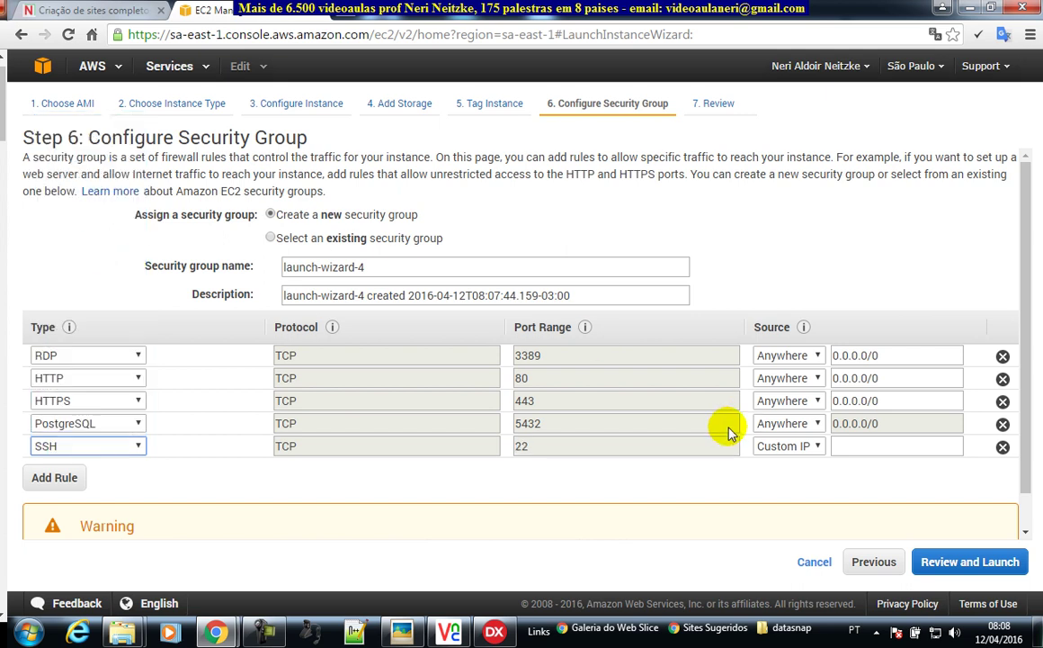
left_click(765, 450)
left_click(784, 481)
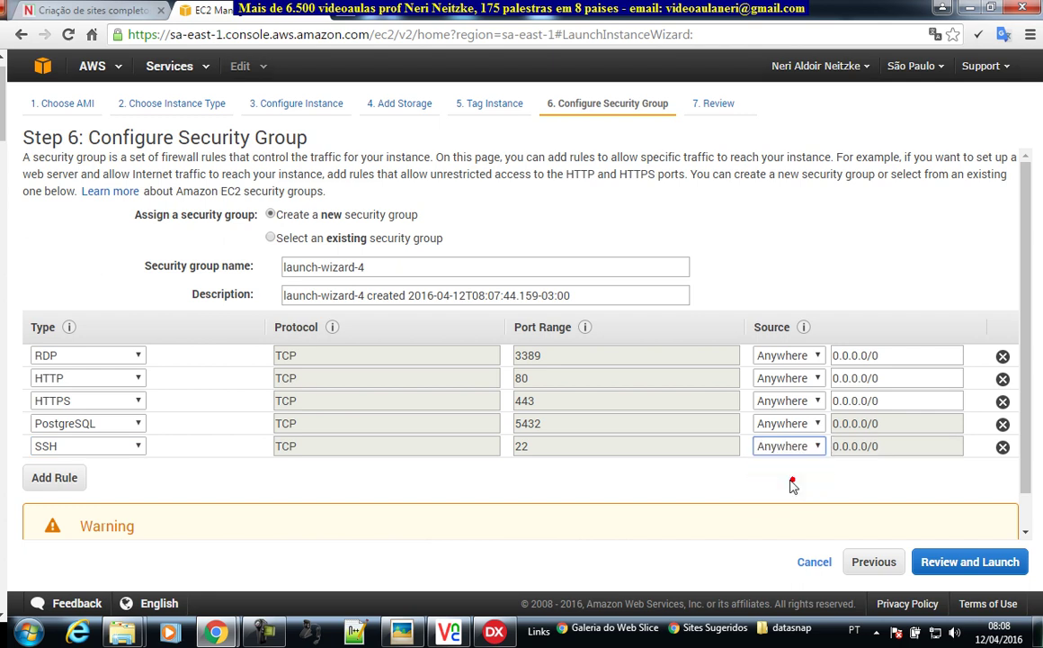
- Add an All traffic rule from Anywhere and go to the launch review page
left_click(68, 481)
left_click(139, 469)
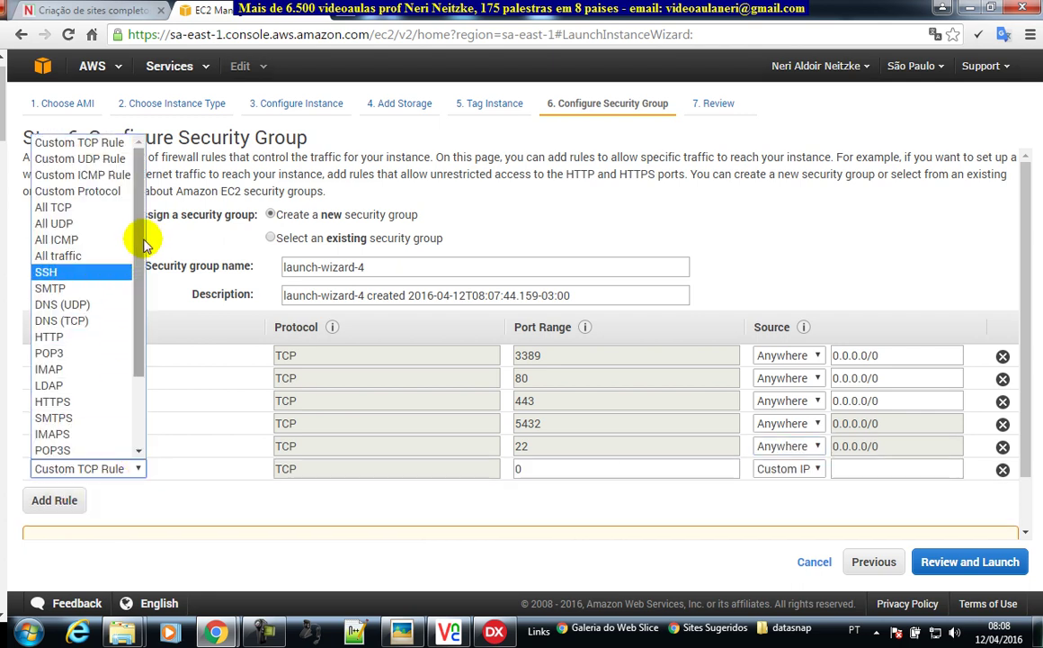
left_click_drag(141, 243, 123, 327)
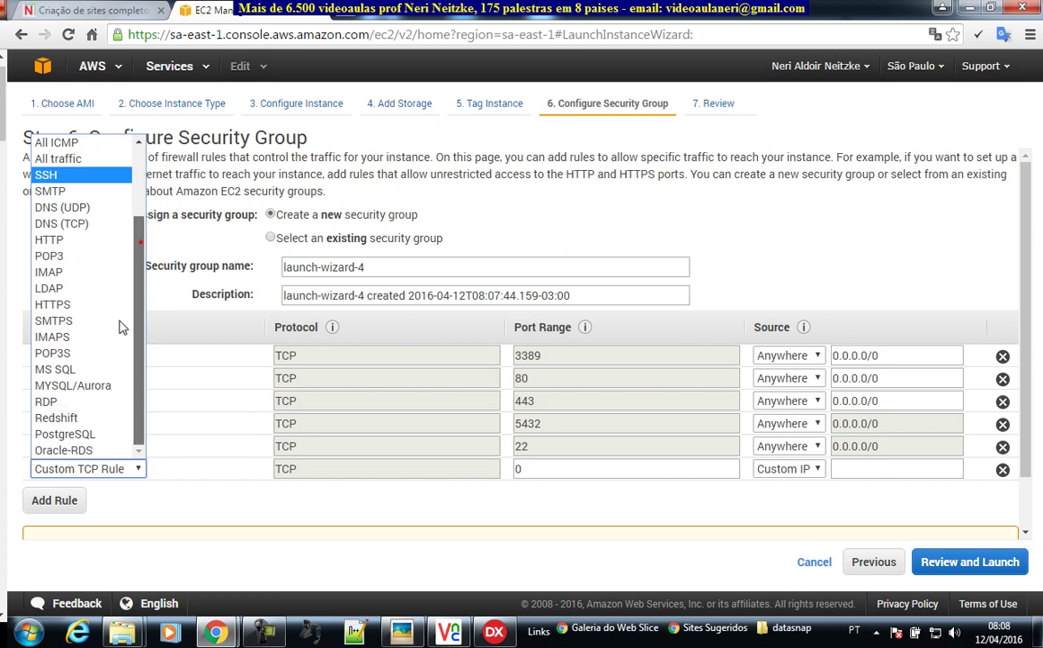
left_click_drag(137, 364, 141, 304)
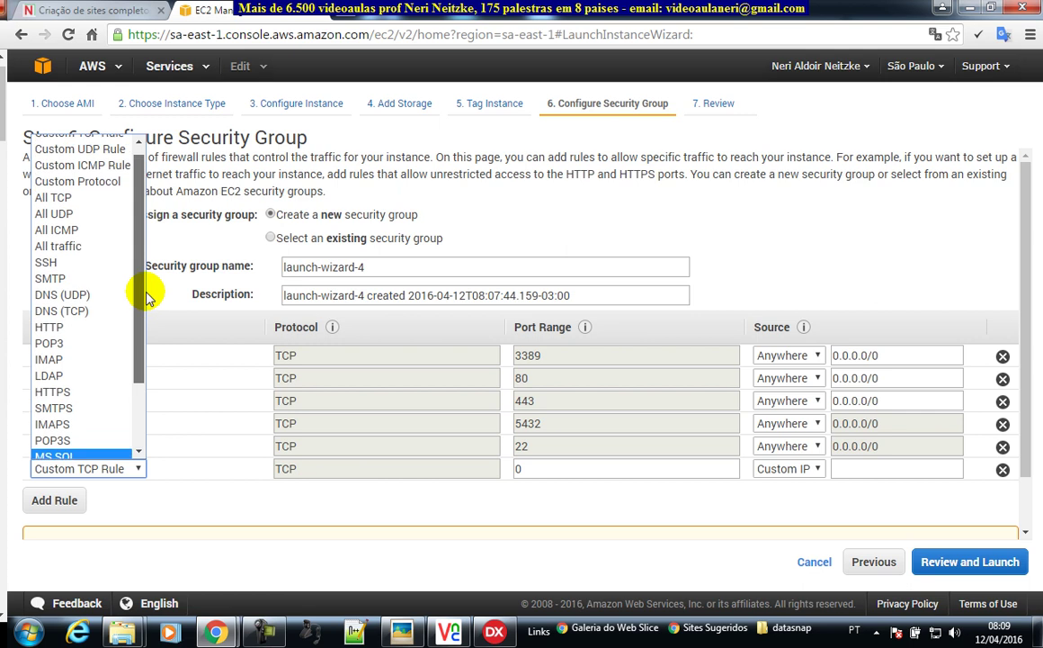
left_click(81, 246)
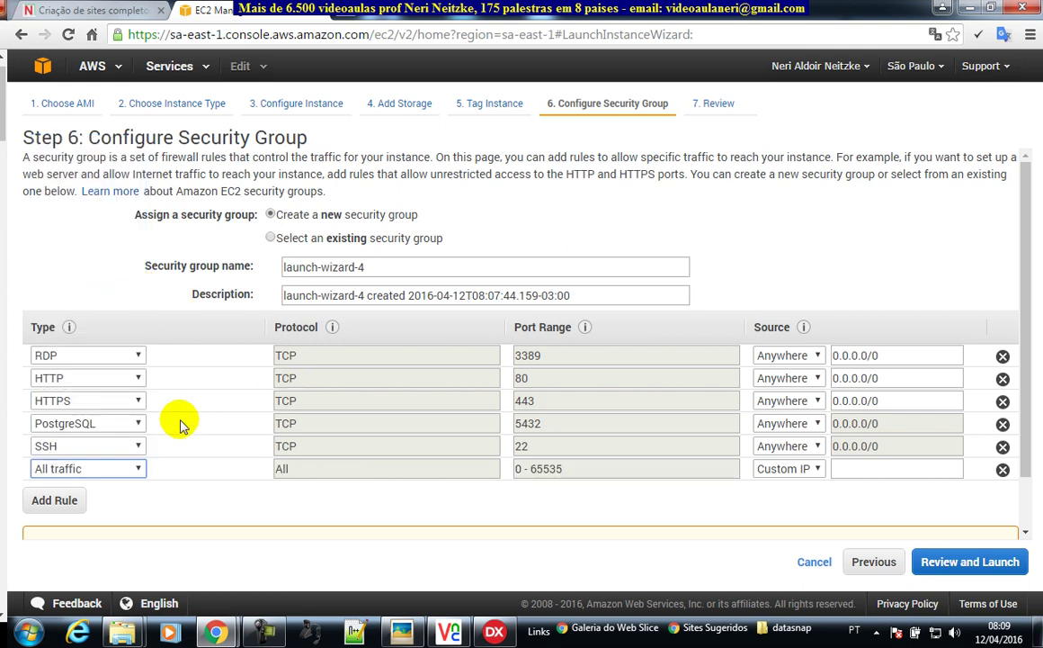
left_click(805, 468)
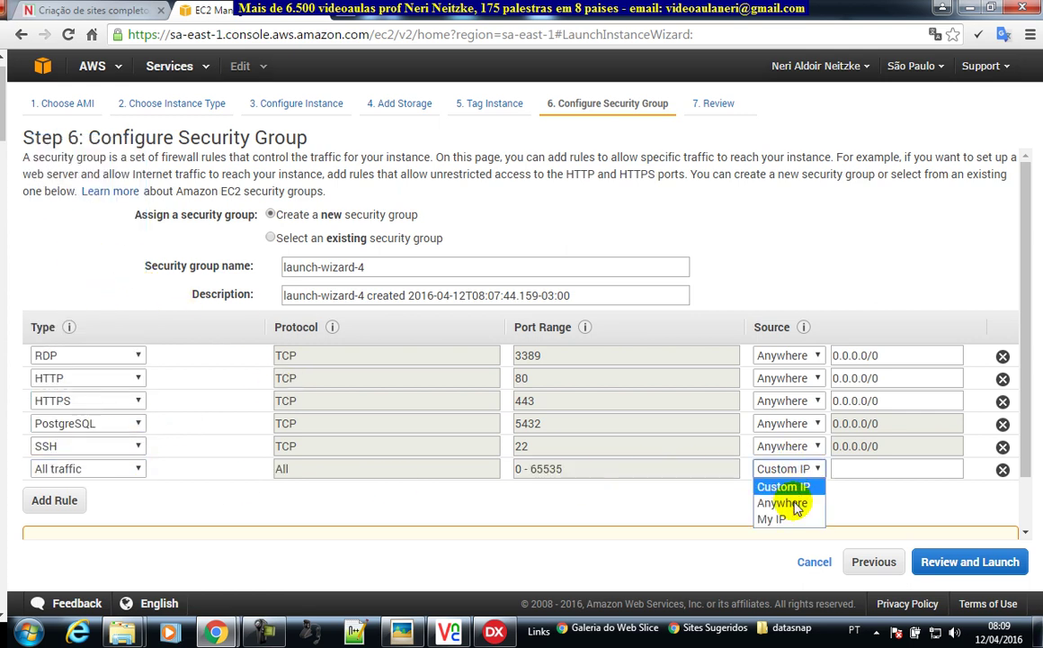
left_click(787, 500)
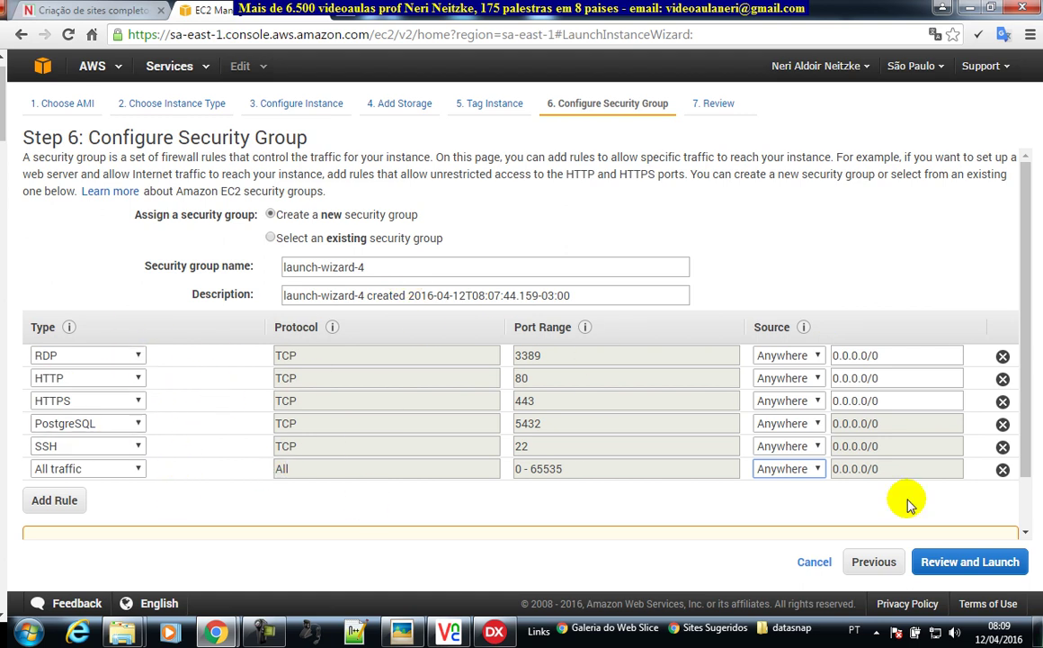
left_click(976, 566)
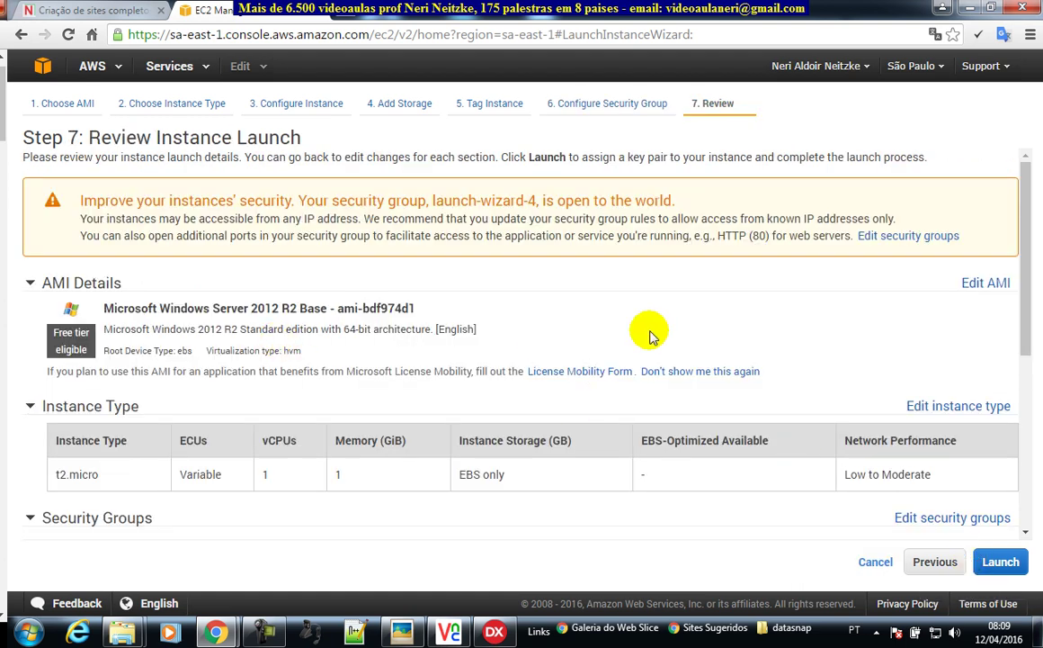
- Launch from the review page and open the key pair selection dropdown
left_click(1001, 563)
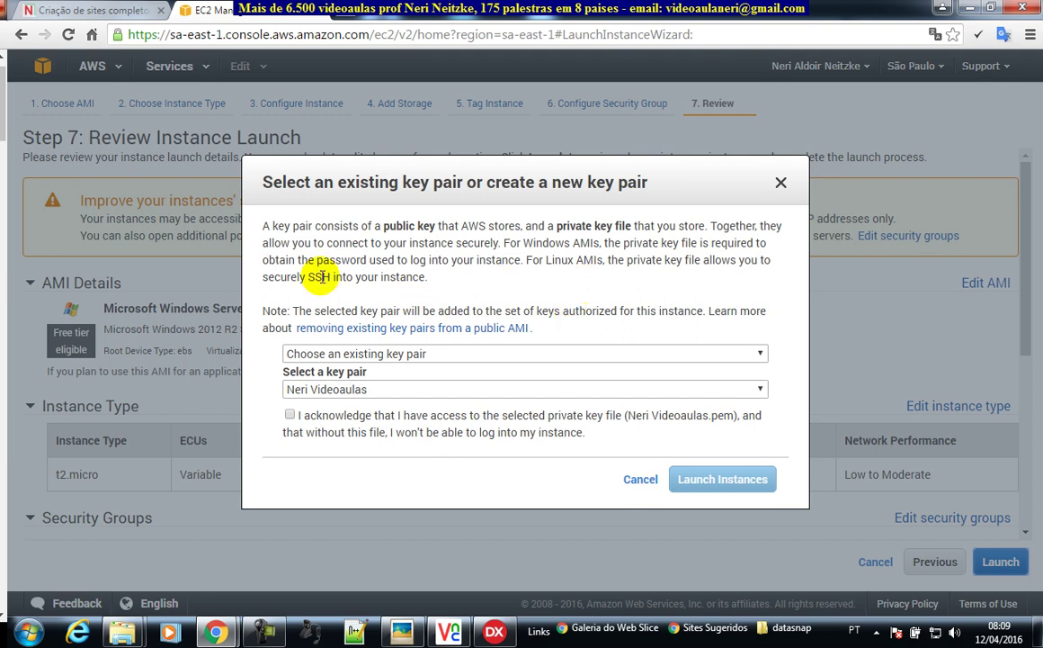
left_click_drag(316, 278, 374, 278)
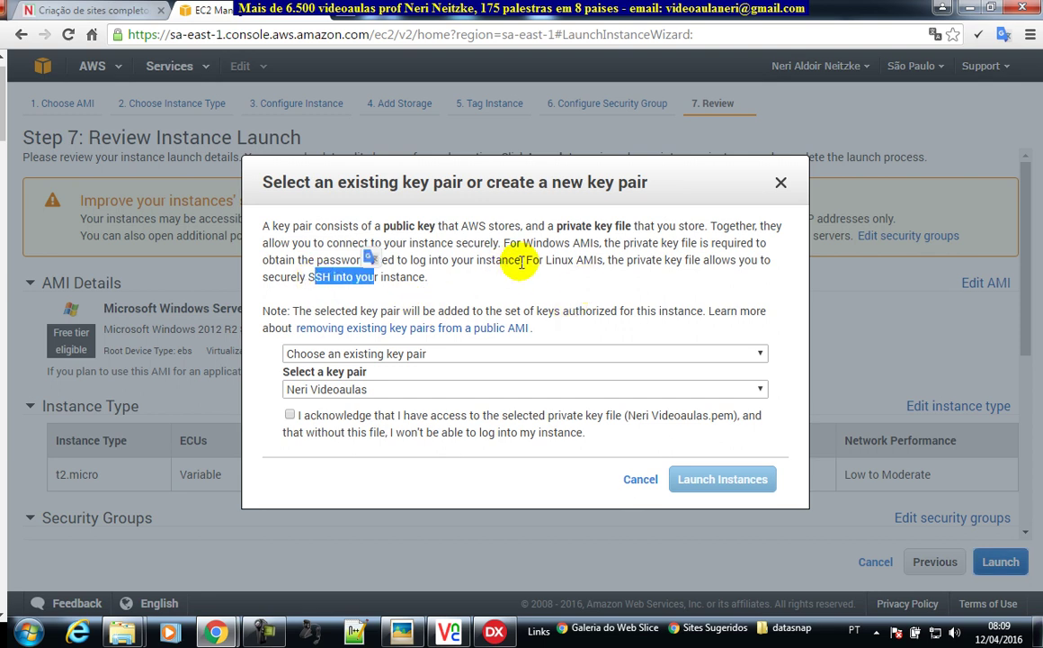
left_click(468, 255)
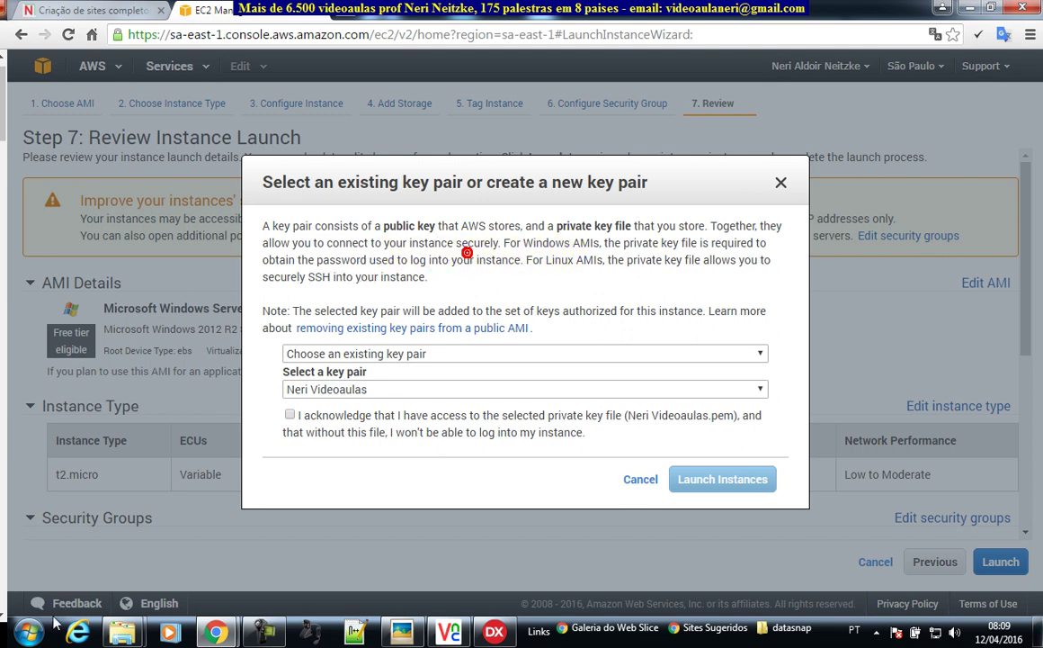
left_click(30, 631)
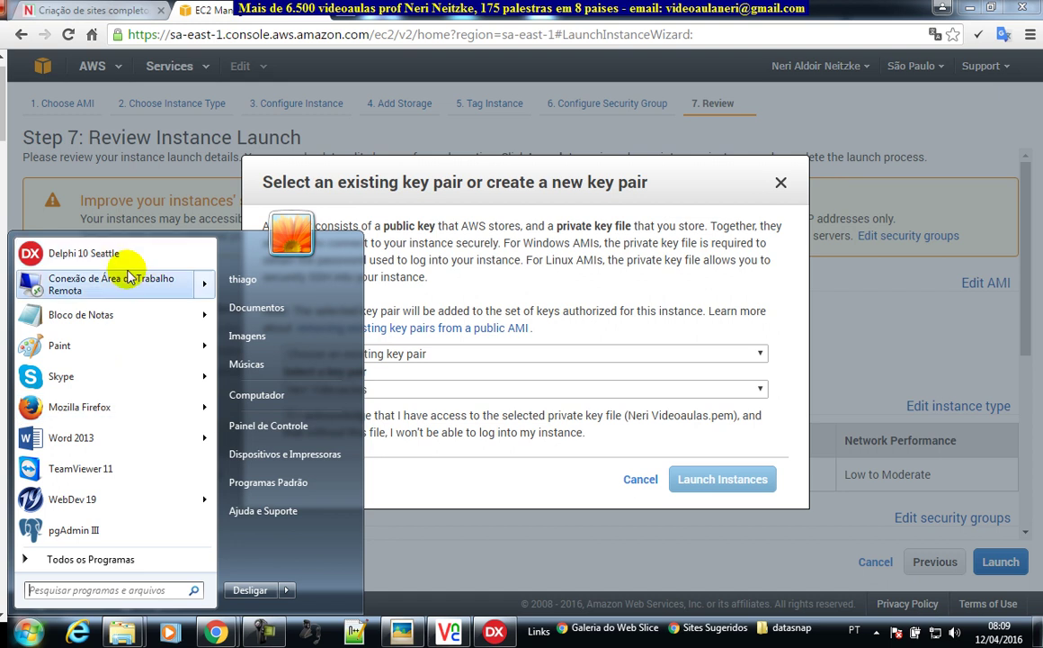
left_click(717, 171)
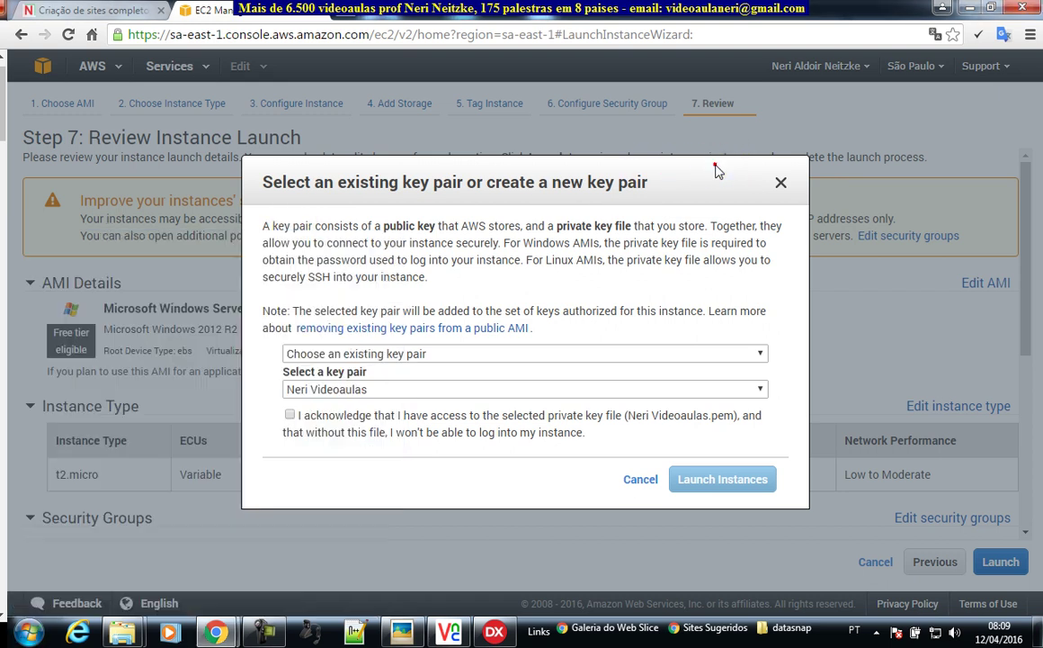
left_click(625, 353)
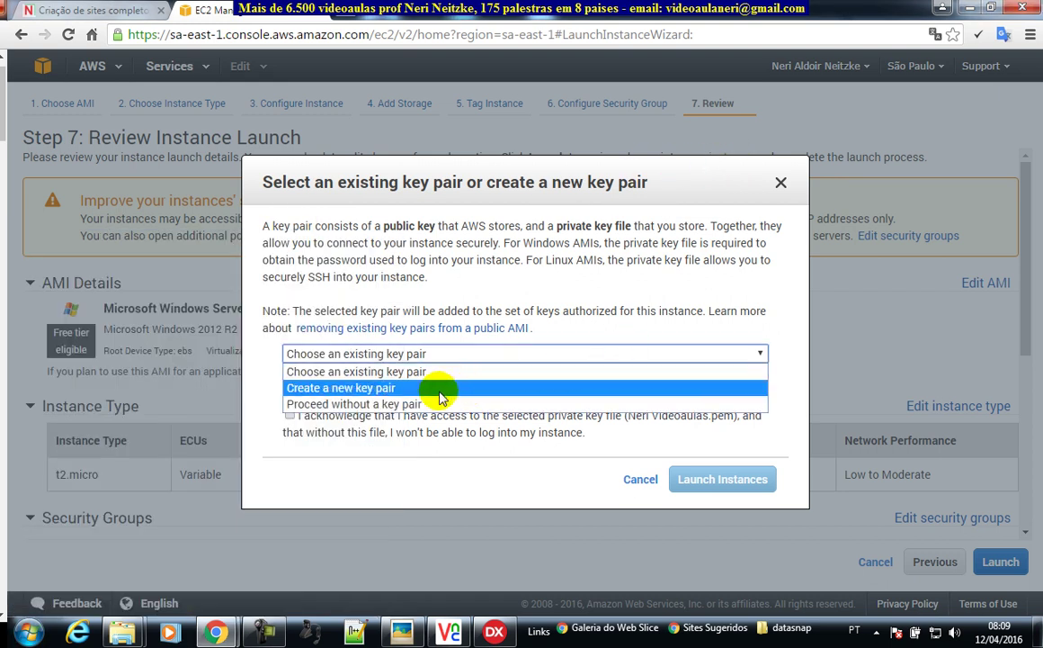
- Create key pair DataSnapDelphi10Seattle, download its .pem file, and launch the instance
left_click(441, 396)
left_click(410, 393)
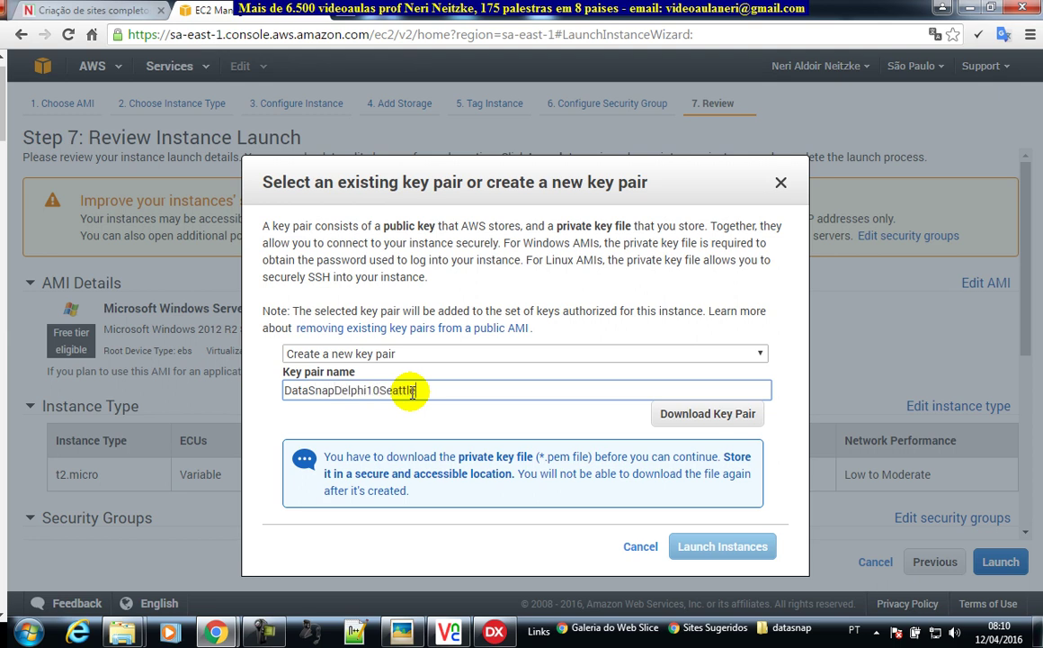
left_click(705, 418)
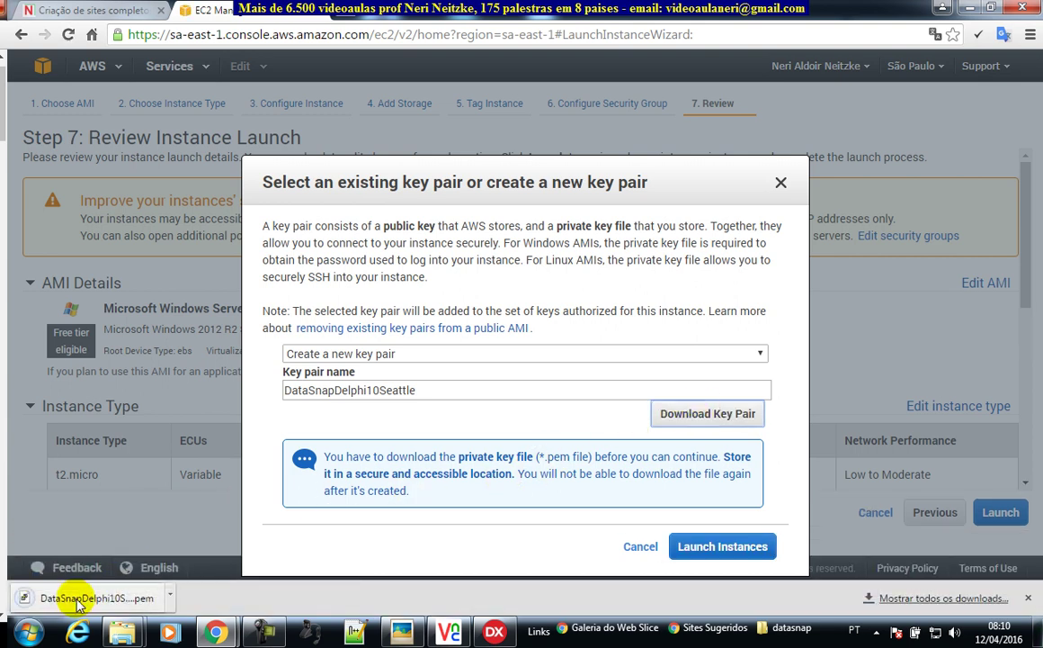
left_click(742, 549)
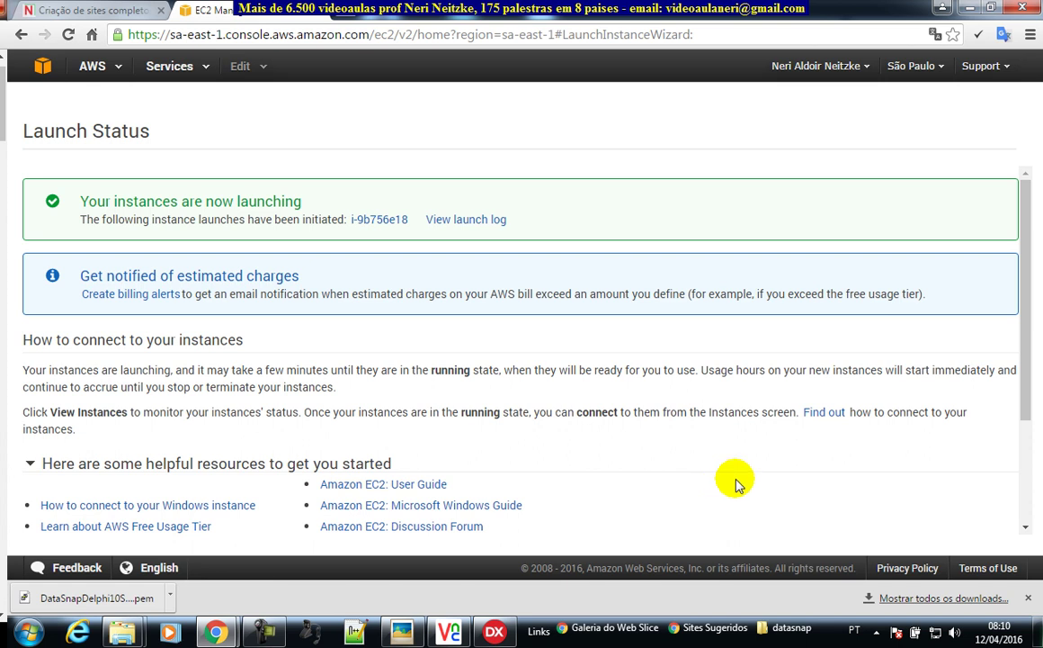
- View the instances list and widen the Name column to show DataSnapDelphi10Seattle (i-9b756e18)
scroll(787, 466, "down", 3)
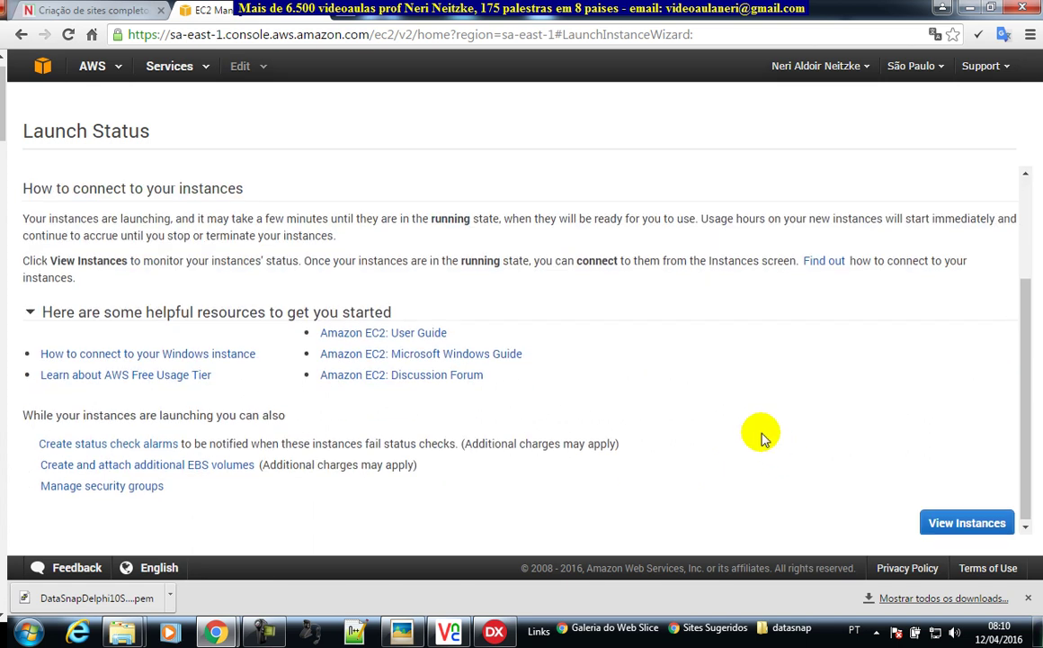
left_click(975, 529)
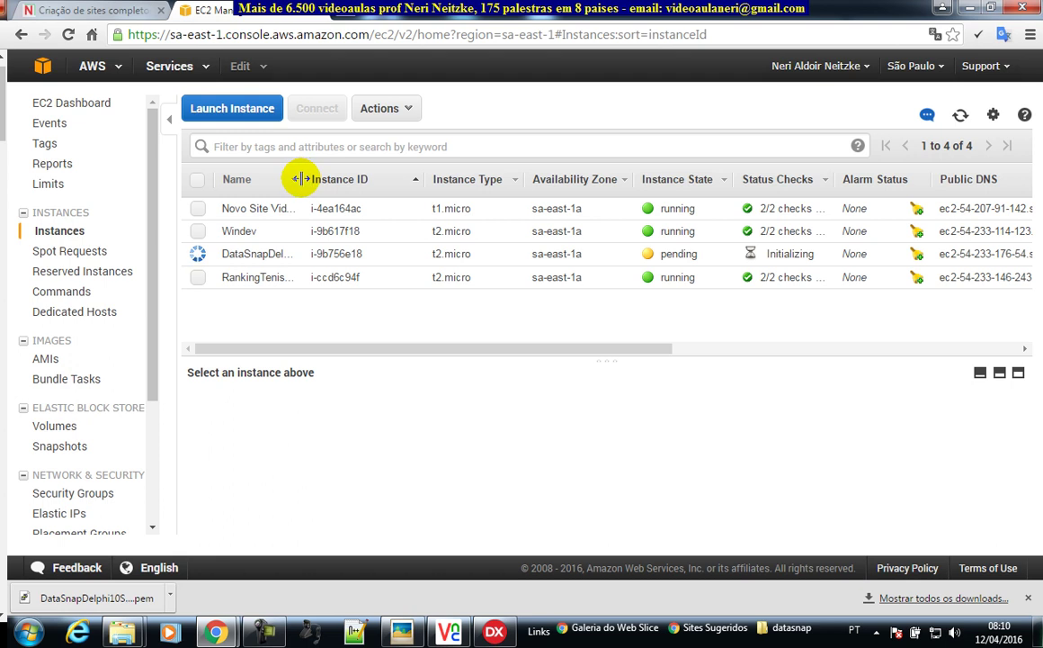
left_click_drag(299, 179, 401, 179)
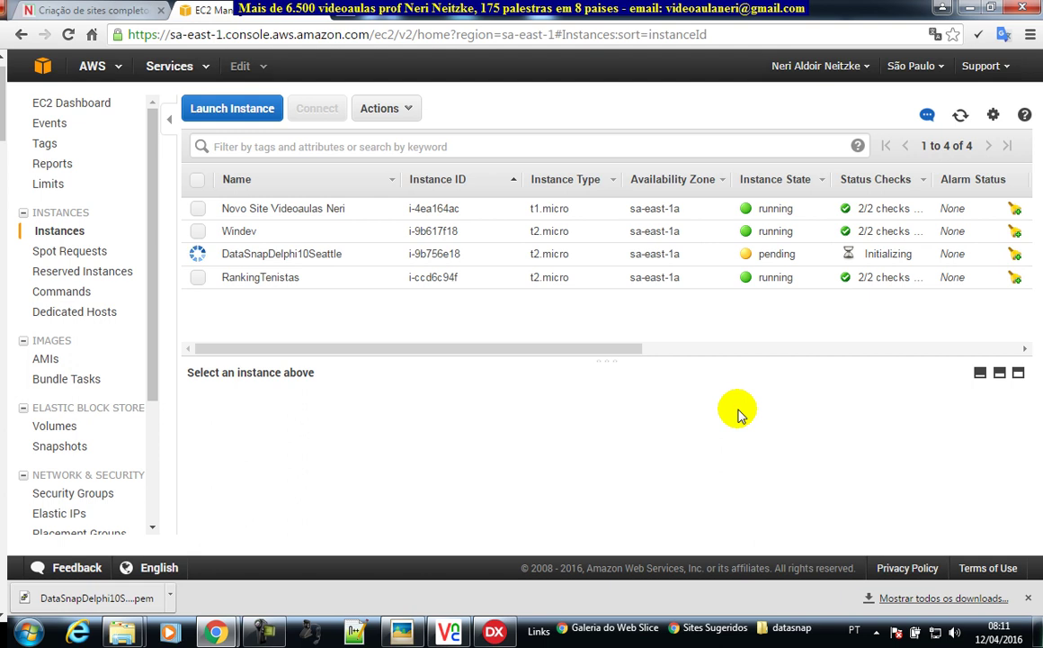
left_click_drag(148, 300, 139, 326)
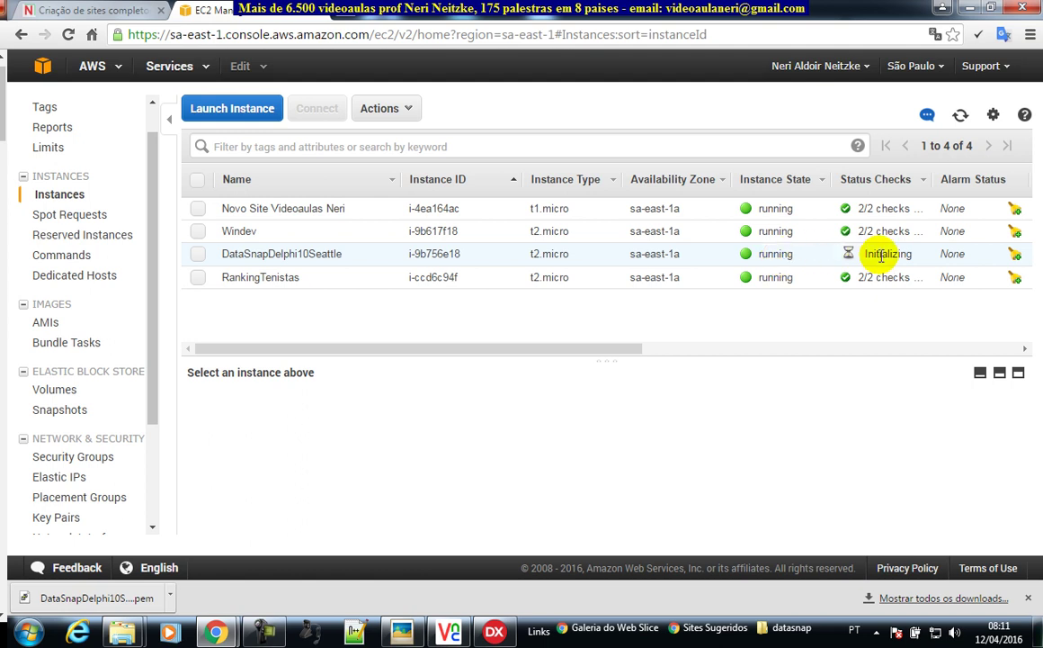
left_click(199, 254)
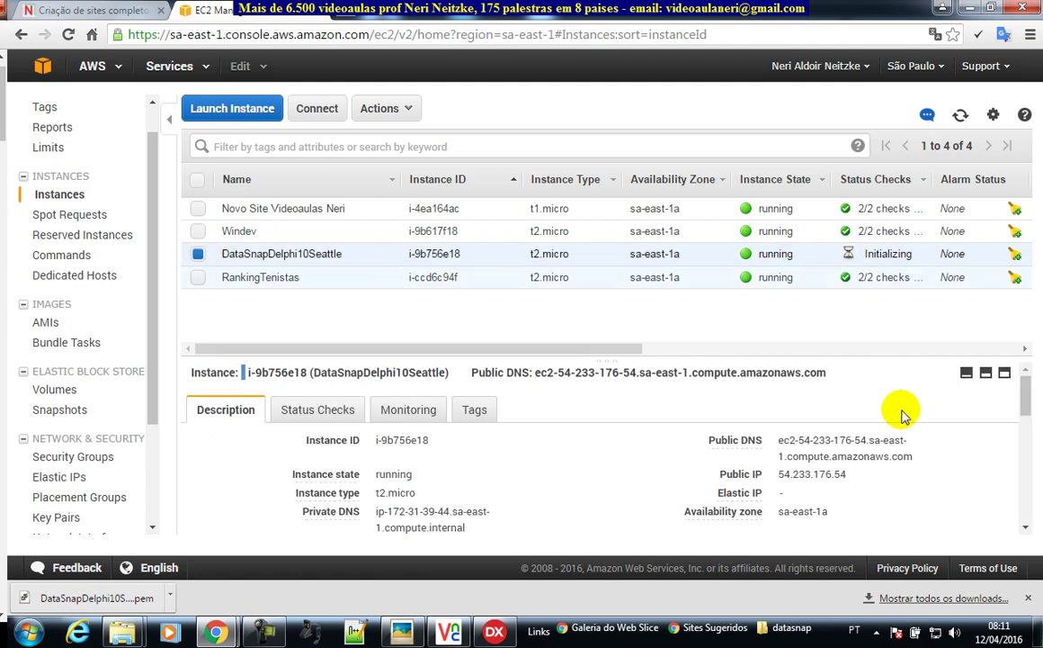
left_click_drag(779, 474, 845, 473)
left_click_drag(915, 457, 778, 445)
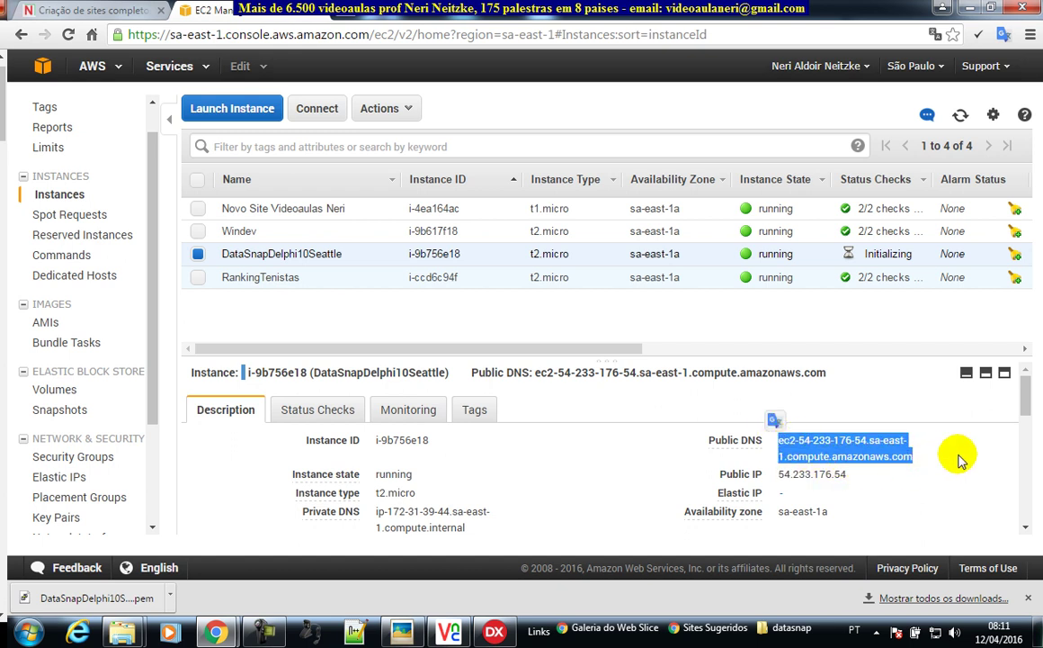
left_click(898, 475)
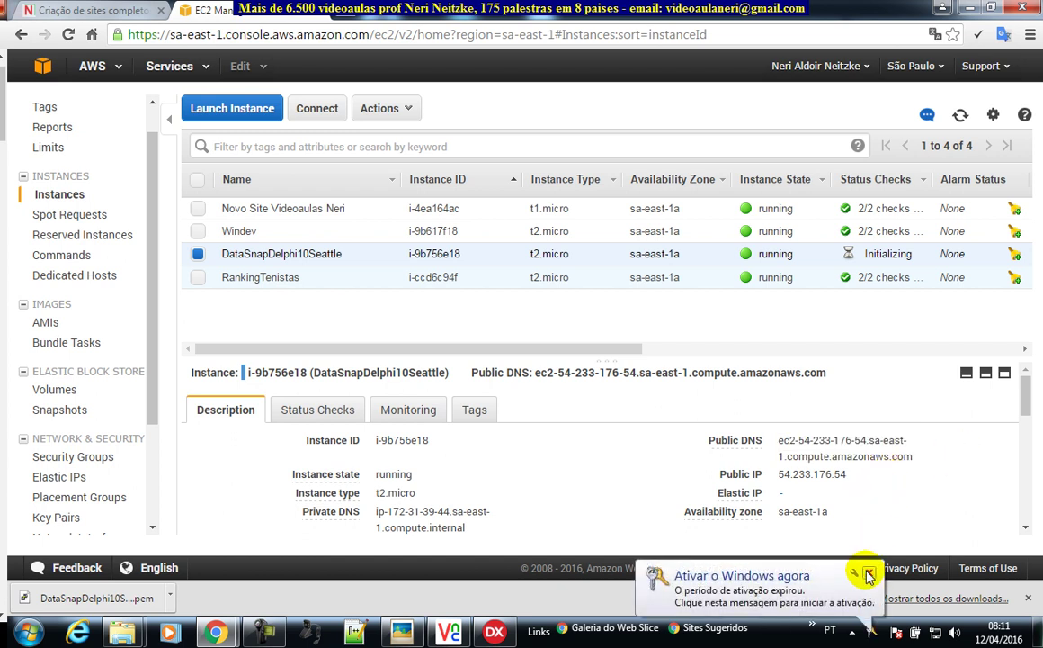
left_click(867, 571)
left_click_drag(856, 482, 760, 436)
left_click(868, 474)
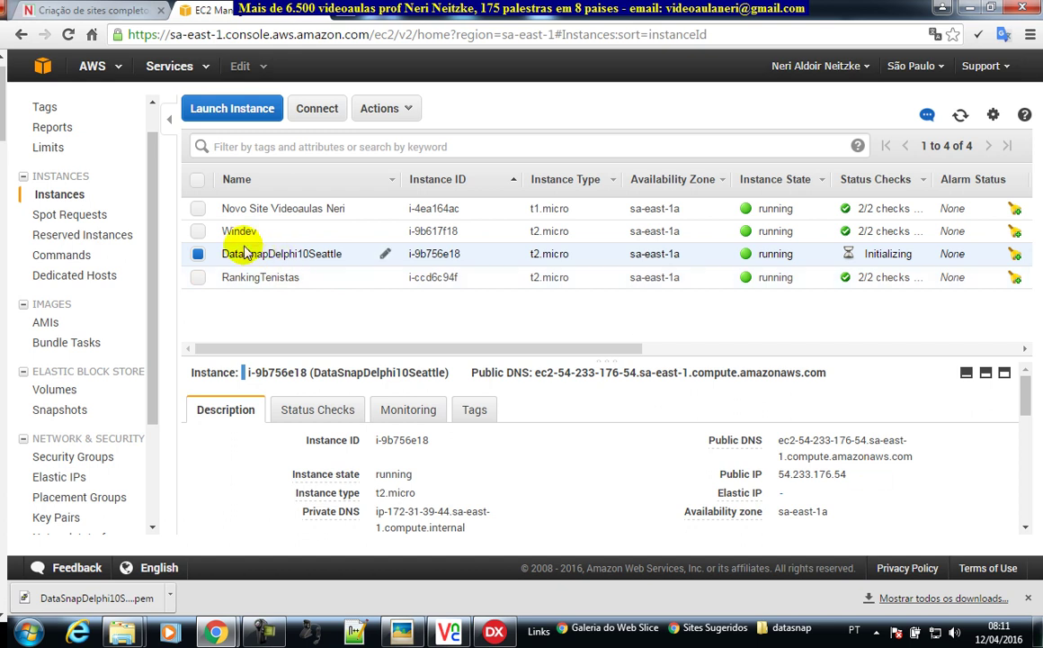
left_click(198, 255)
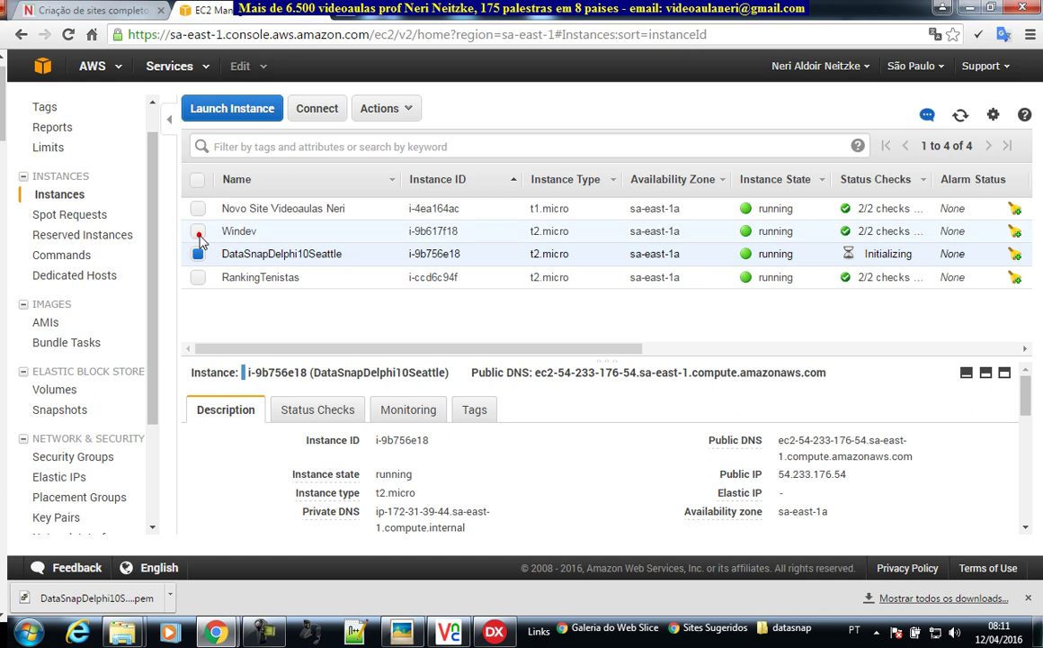
left_click(198, 231)
left_click(411, 109)
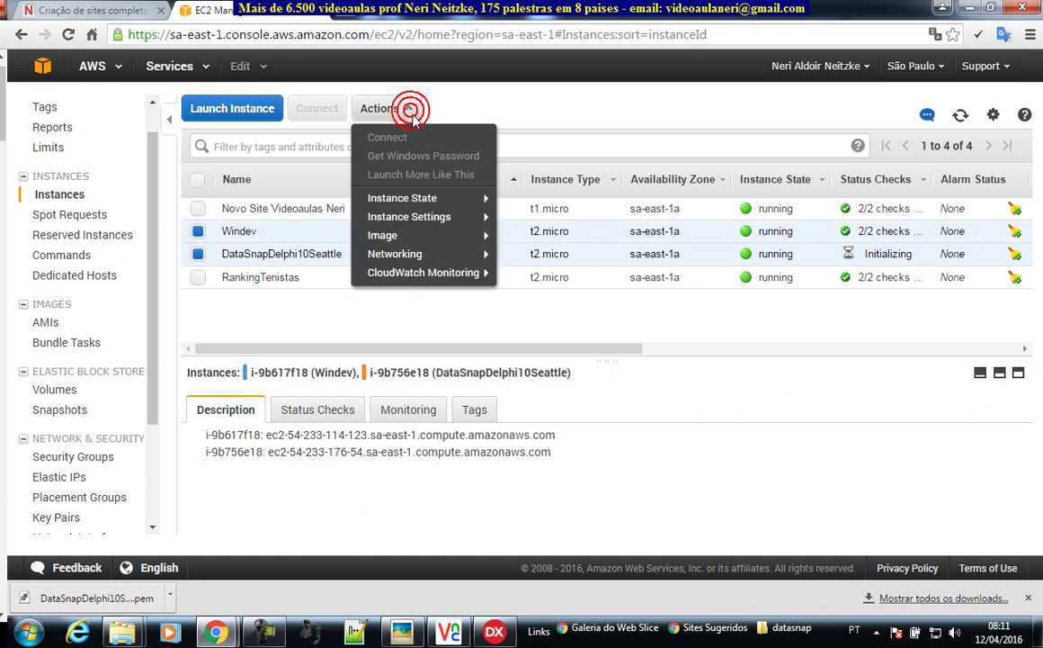
mouse_move(465, 206)
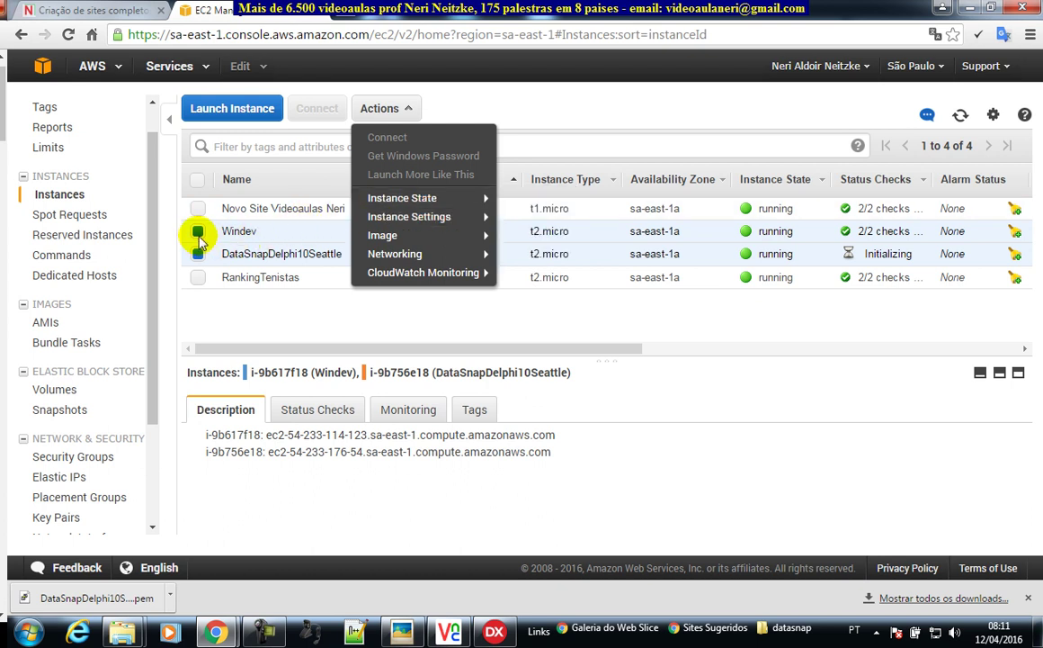
left_click(198, 232)
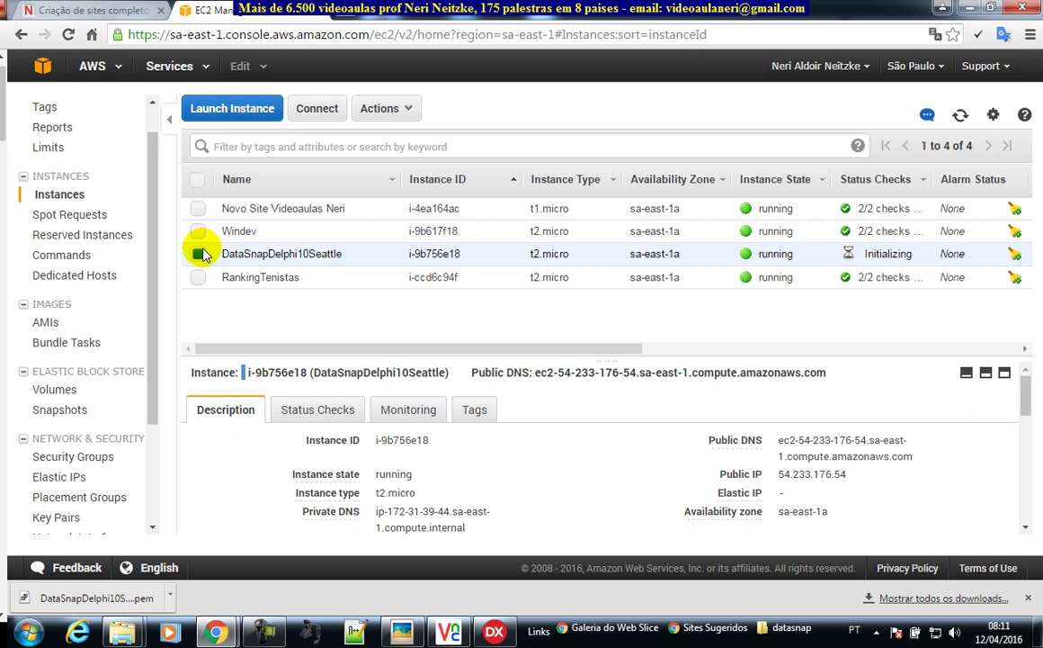
left_click_drag(152, 353, 112, 415)
- Allocate new Elastic IP 54.233.173.141 and select it in the Elastic IPs list
left_click(74, 411)
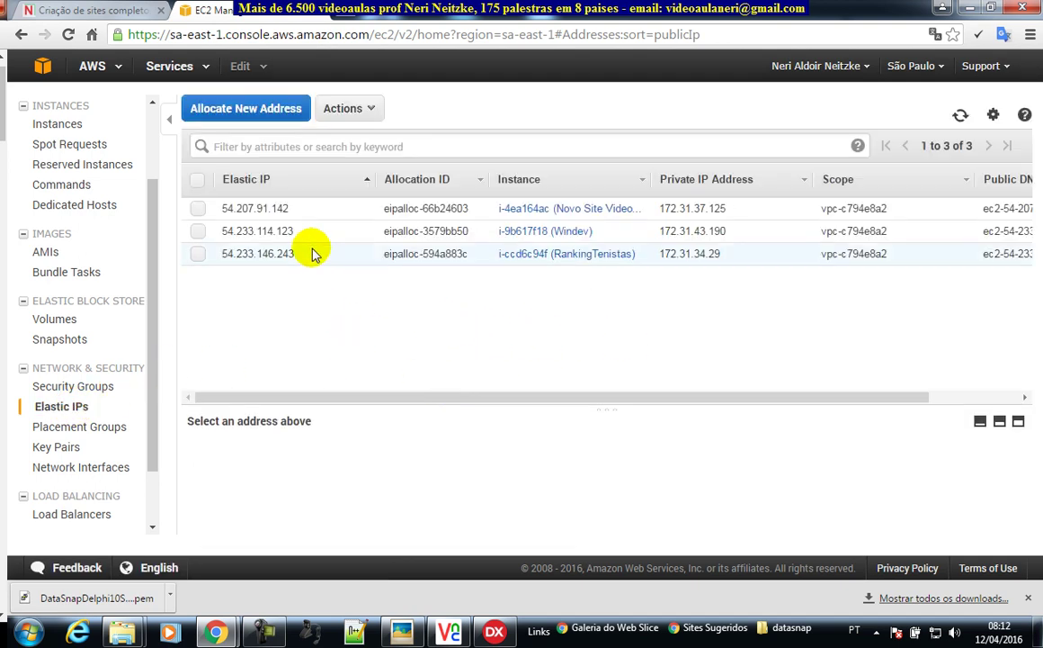
left_click(263, 111)
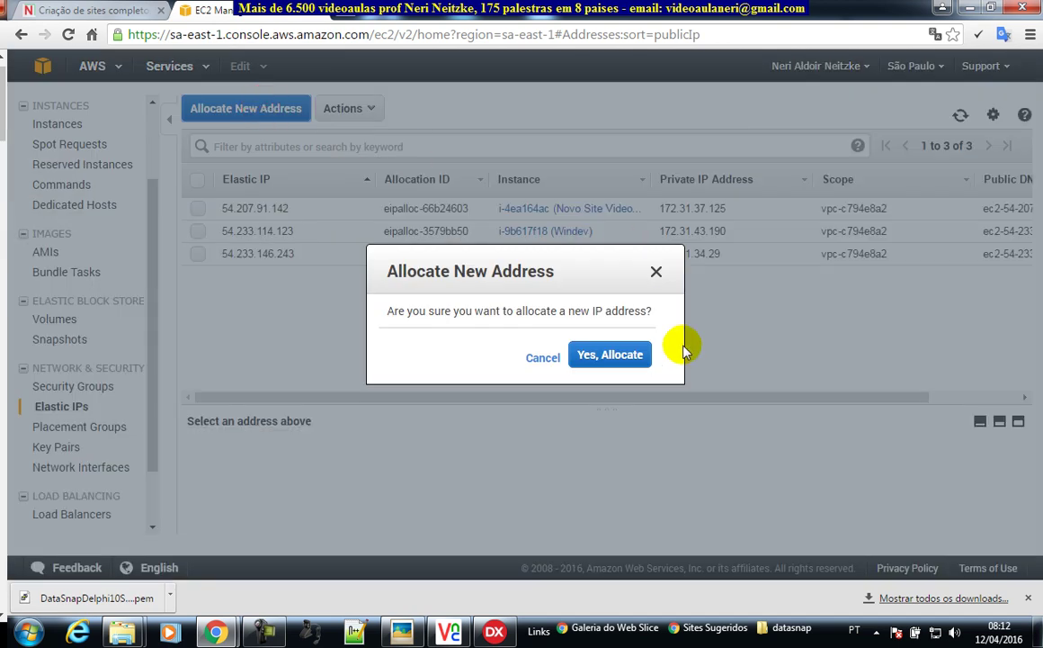
left_click(631, 358)
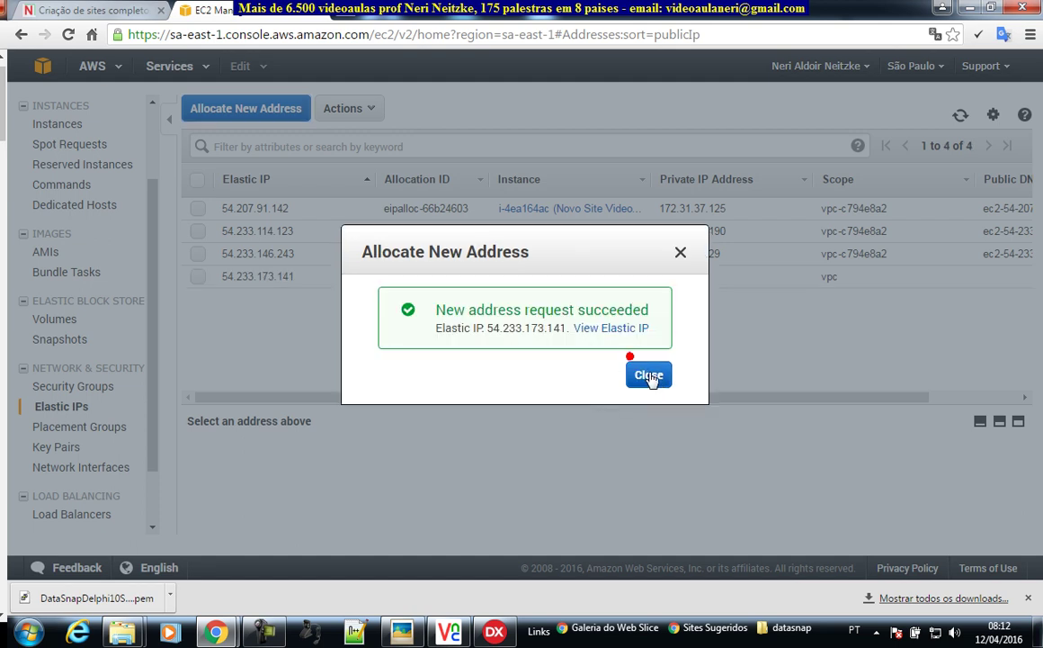
left_click_drag(487, 327, 536, 331)
double_click(509, 327)
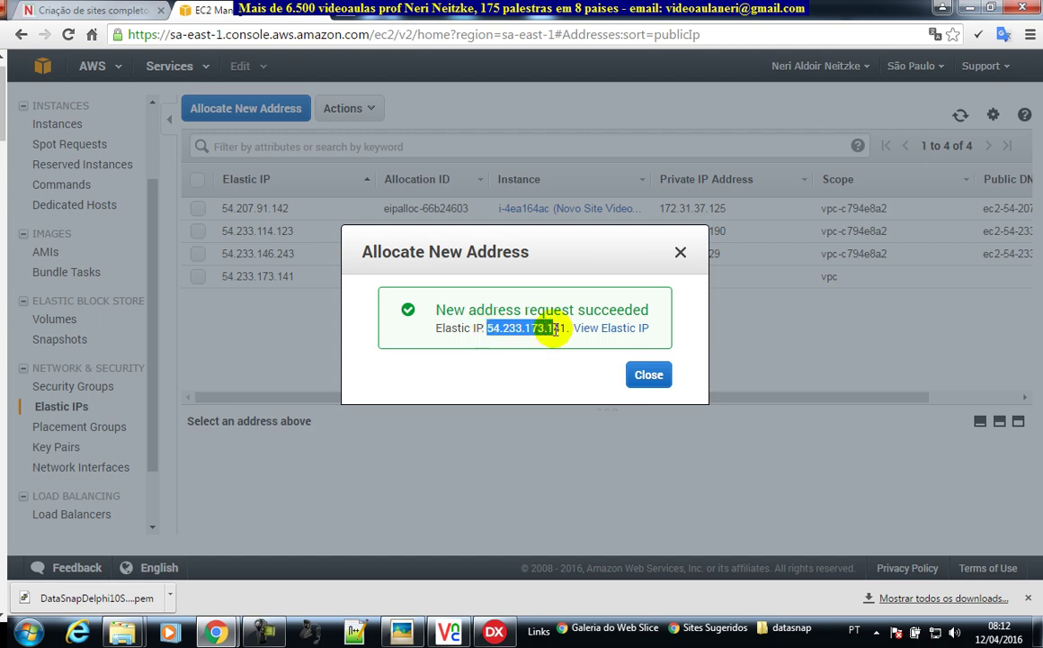
left_click(644, 374)
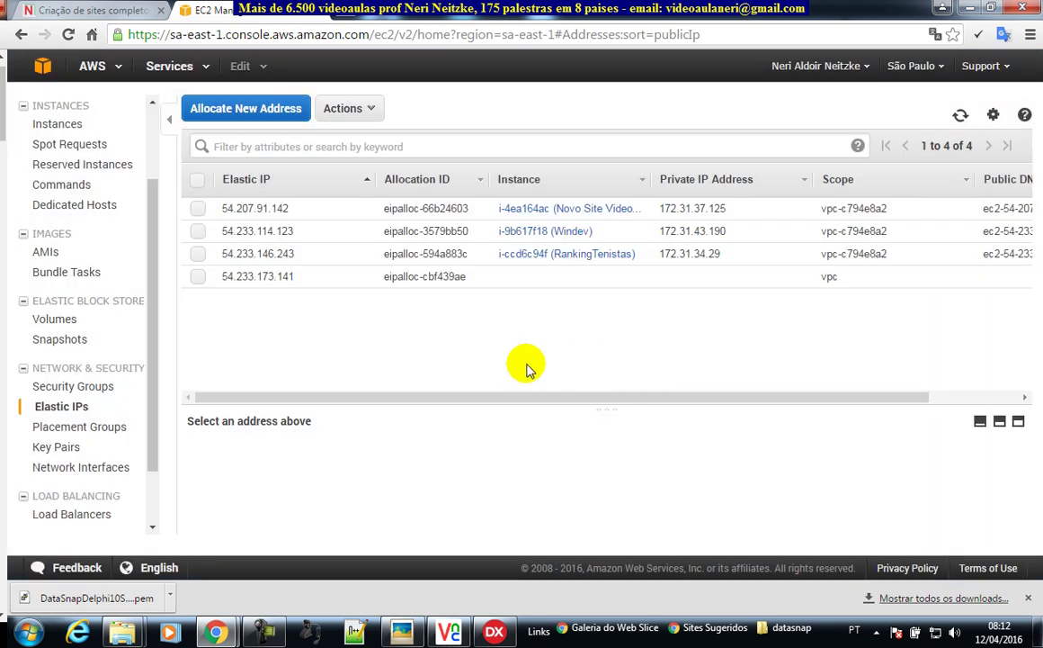
left_click(197, 276)
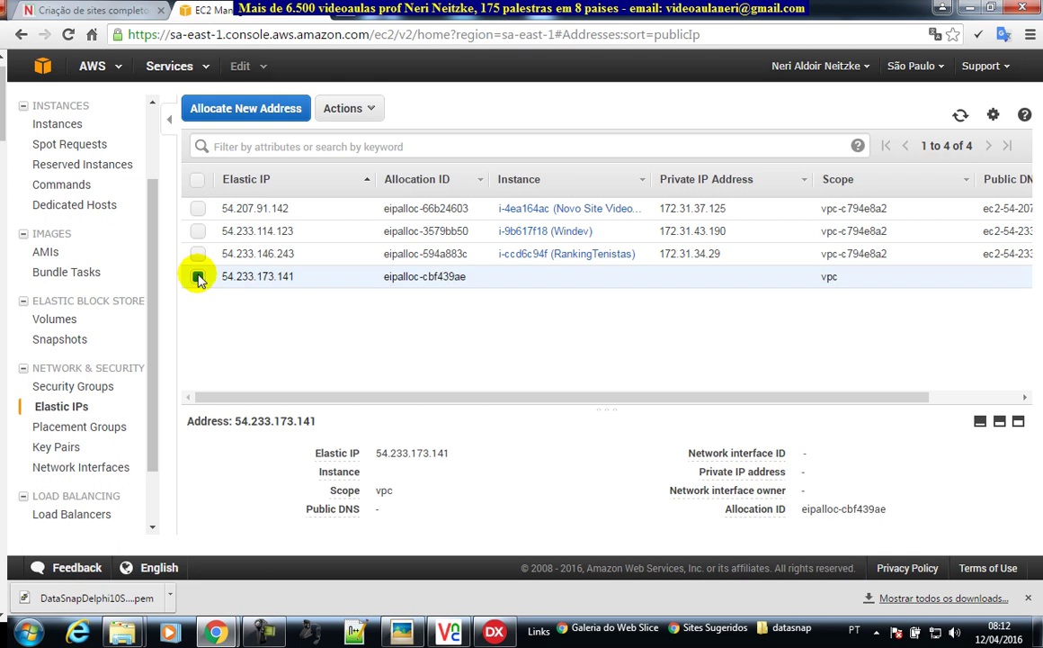
- Associate Elastic IP 54.233.173.141 with instance i-9b756e18 (DataSnapDelphi10Seattle), then return to Instances
left_click(374, 109)
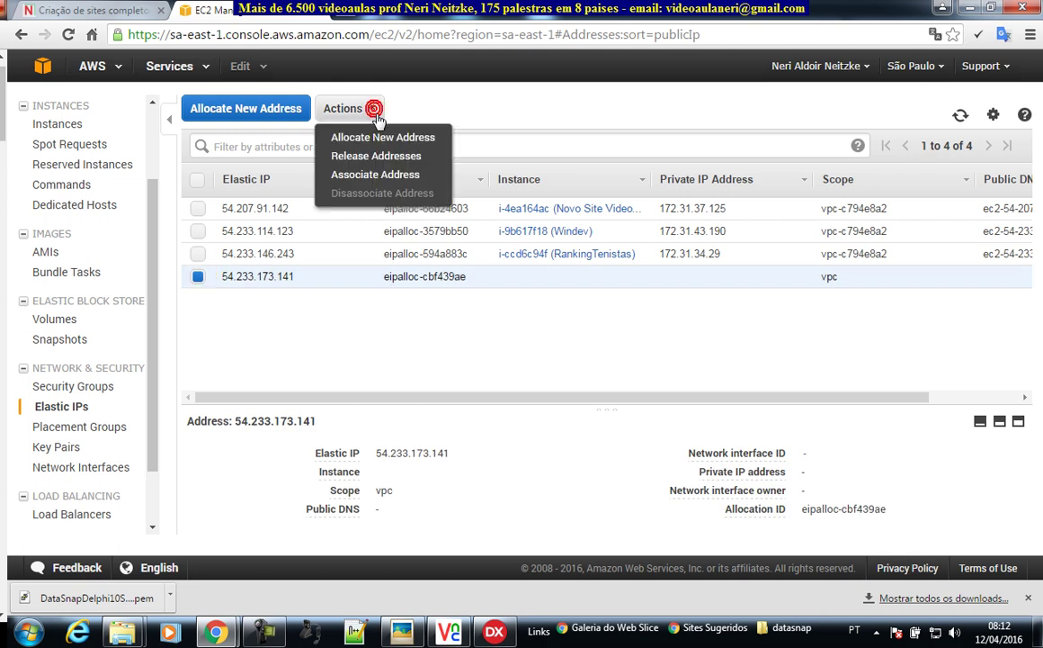
left_click(402, 178)
left_click(619, 207)
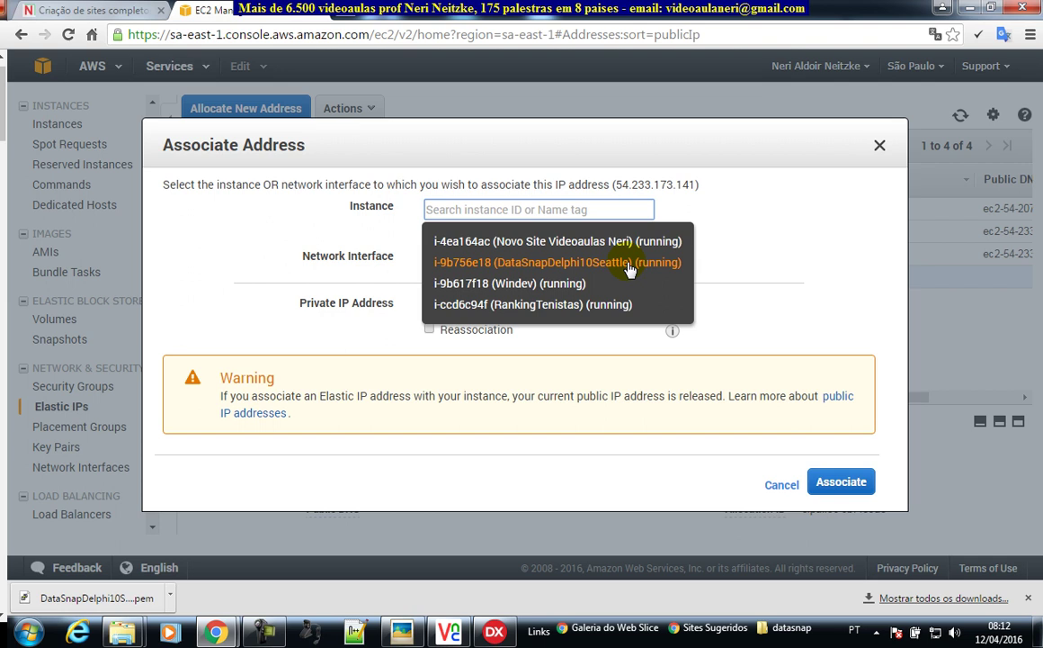
left_click(630, 264)
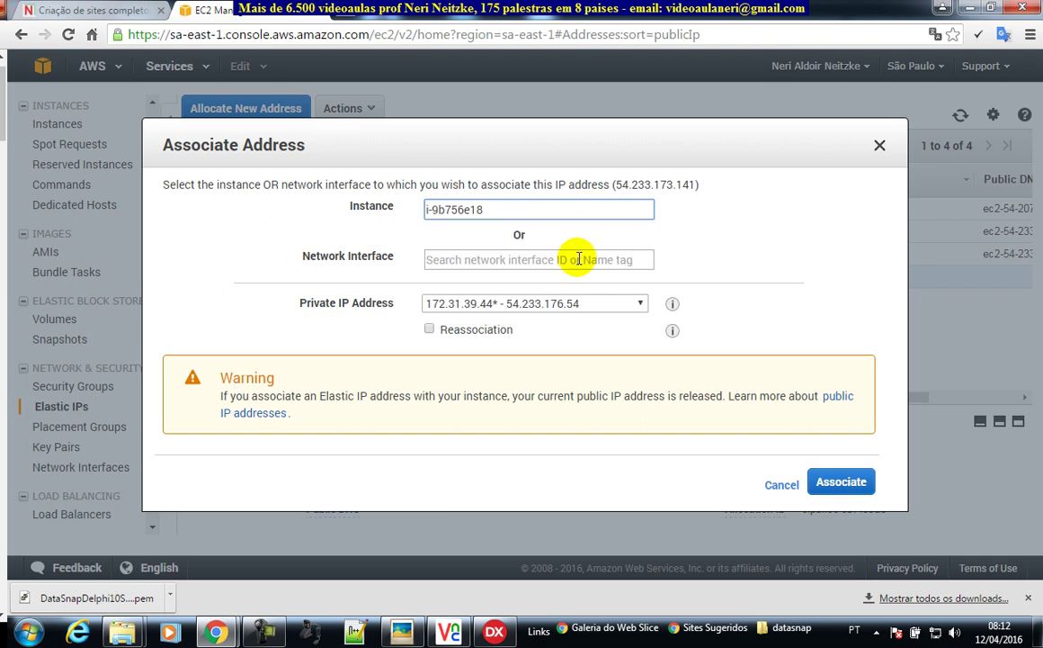
left_click(854, 488)
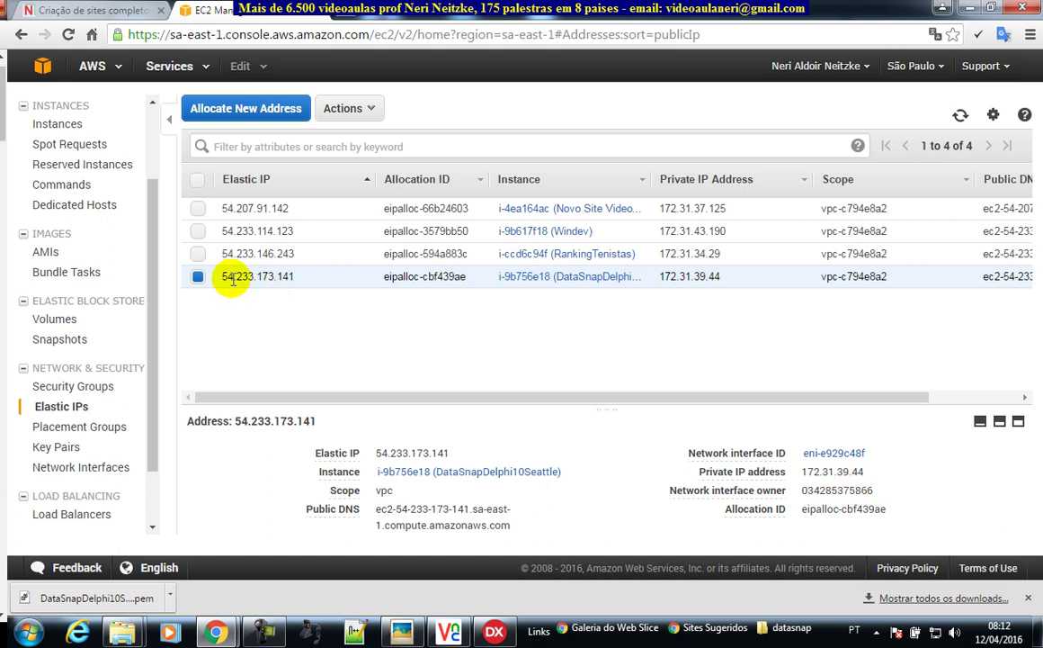
left_click_drag(224, 277, 282, 279)
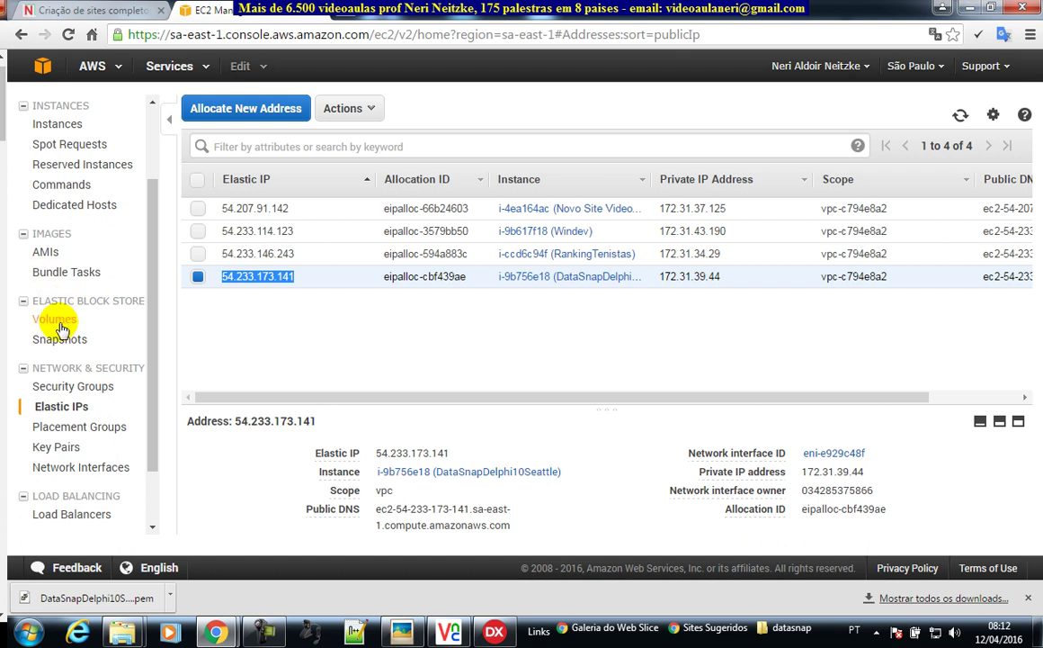
left_click(68, 123)
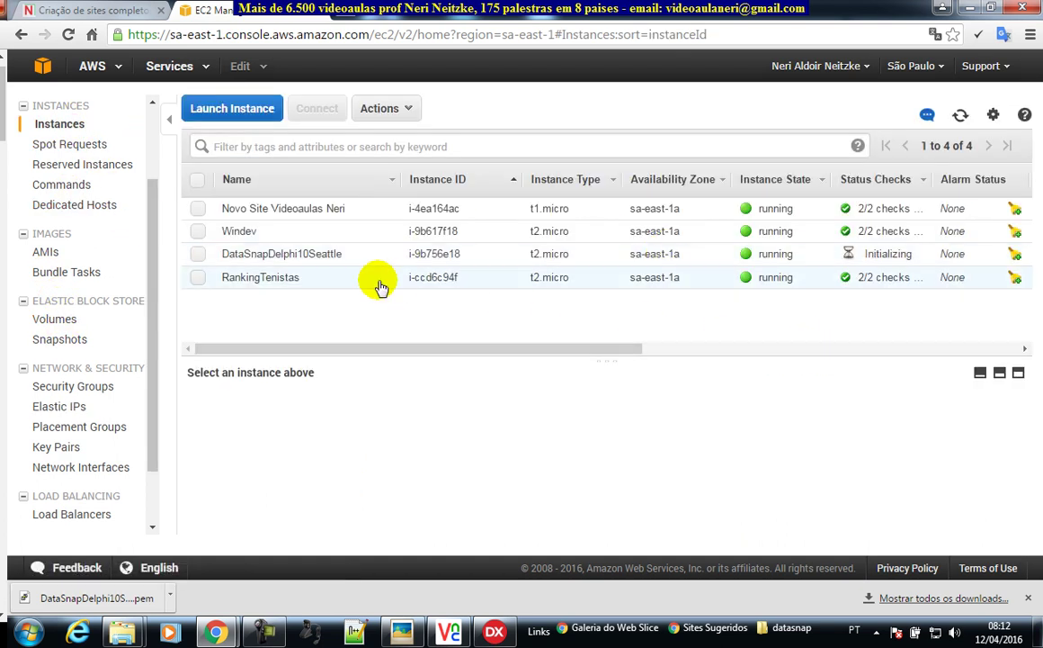
- Select the DataSnapDelphi10Seattle row and verify its Public and Elastic IP read 54.233.173.141
left_click_drag(875, 253, 904, 252)
left_click(881, 252)
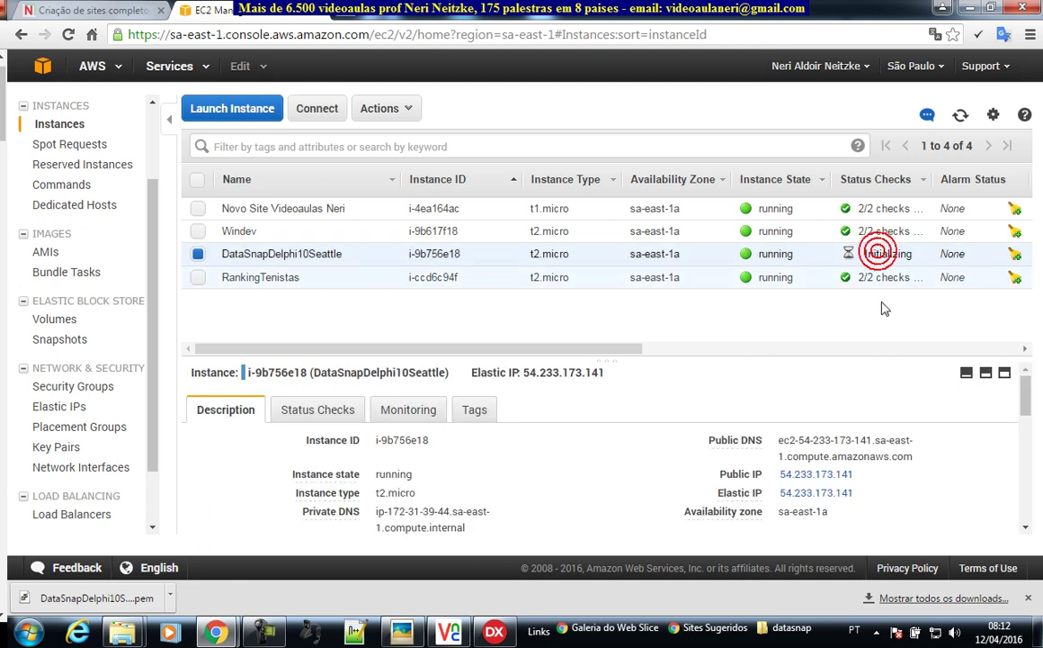
left_click_drag(856, 492, 783, 493)
left_click_drag(860, 474, 785, 481)
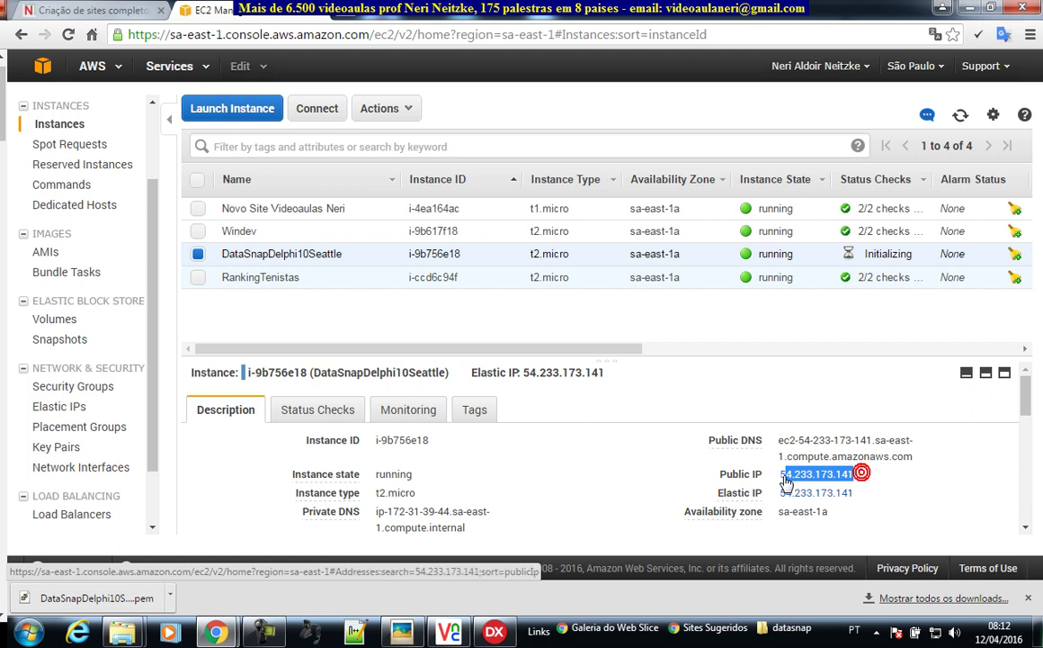
left_click(866, 496)
left_click_drag(866, 496, 786, 495)
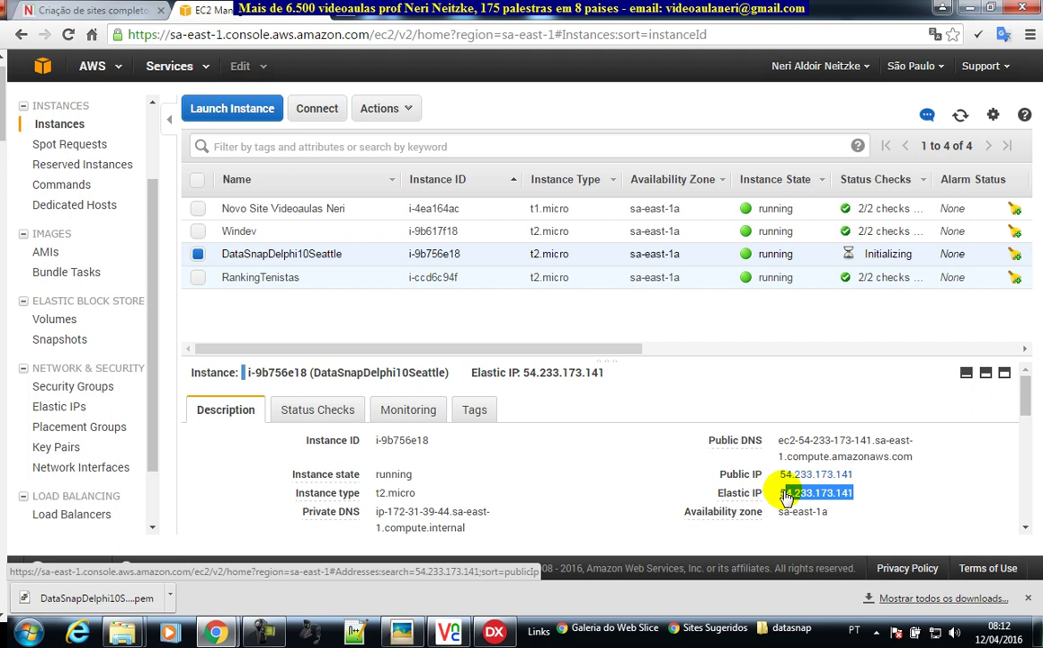
left_click(908, 496)
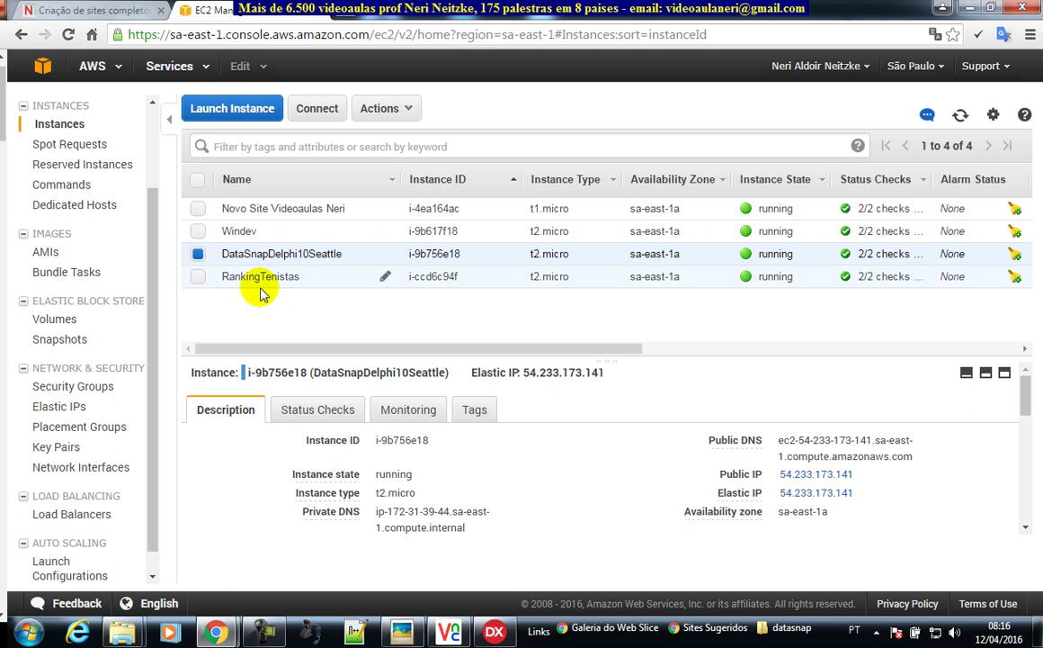
left_click(32, 632)
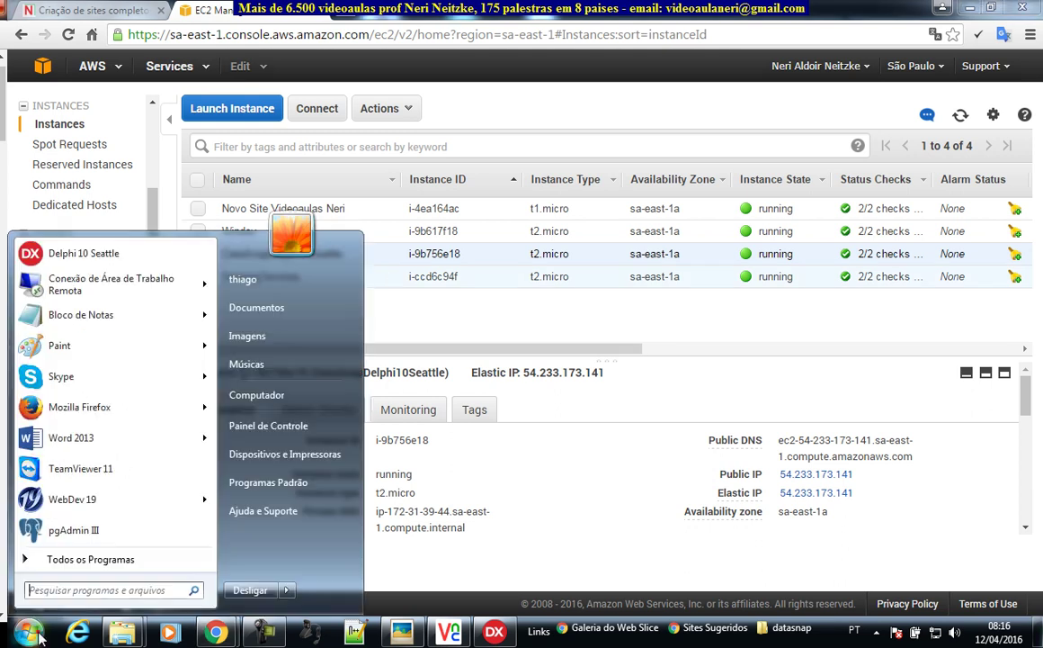
left_click(71, 559)
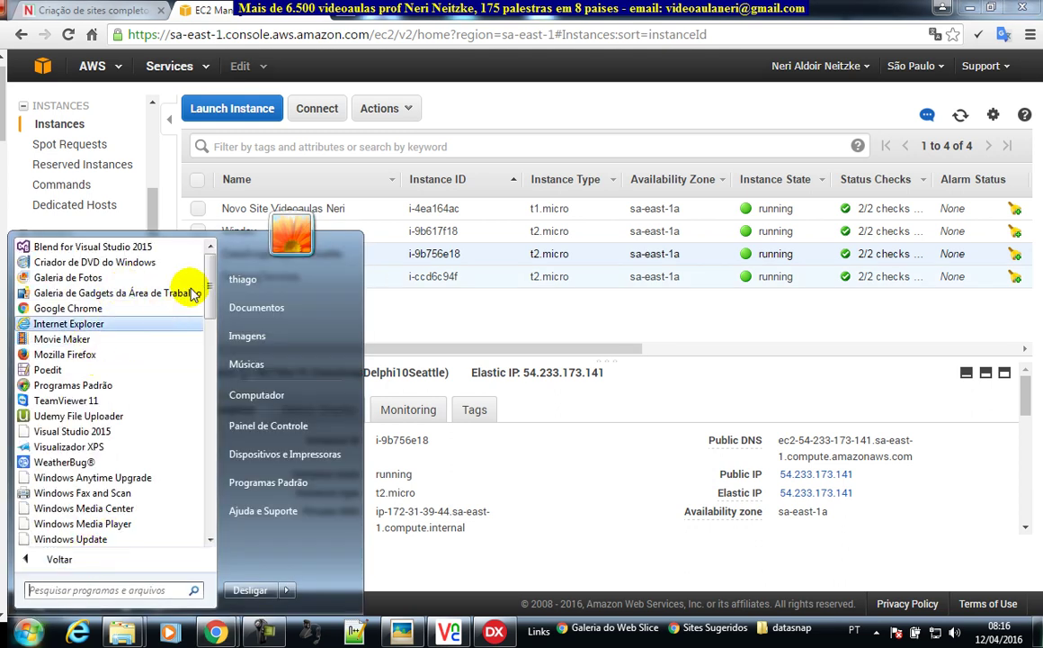
scroll(130, 351, "down", 4)
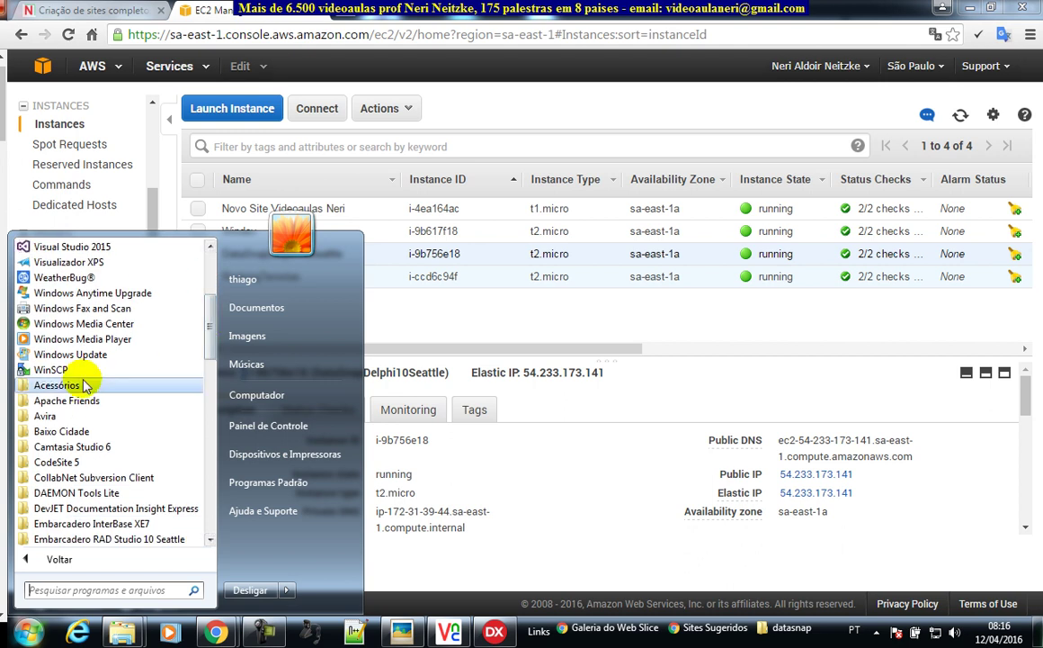
left_click(76, 385)
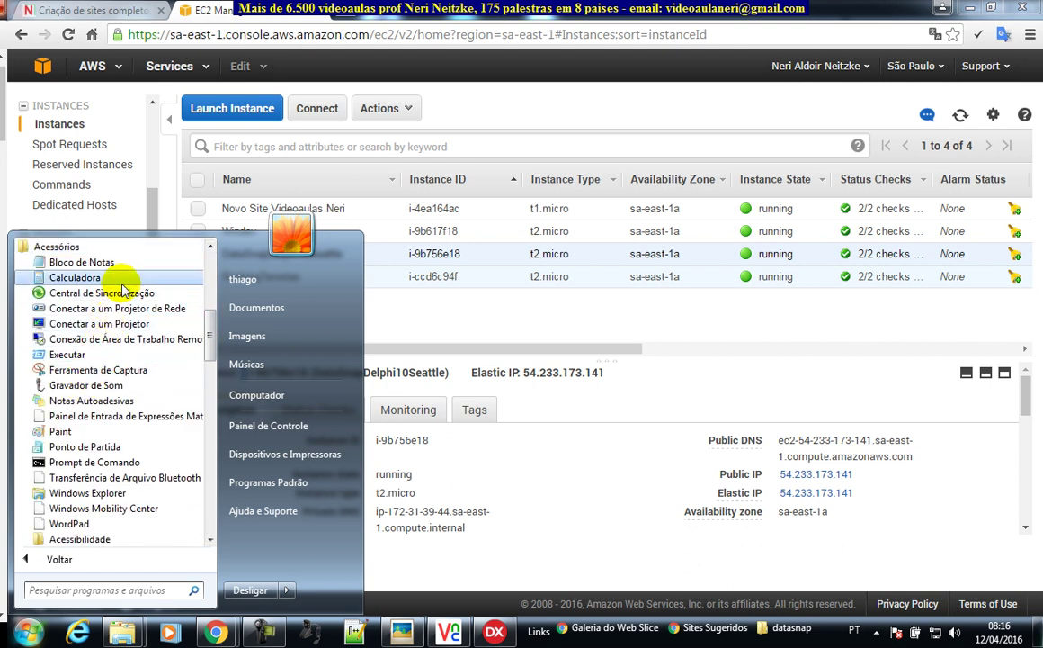
left_click(111, 346)
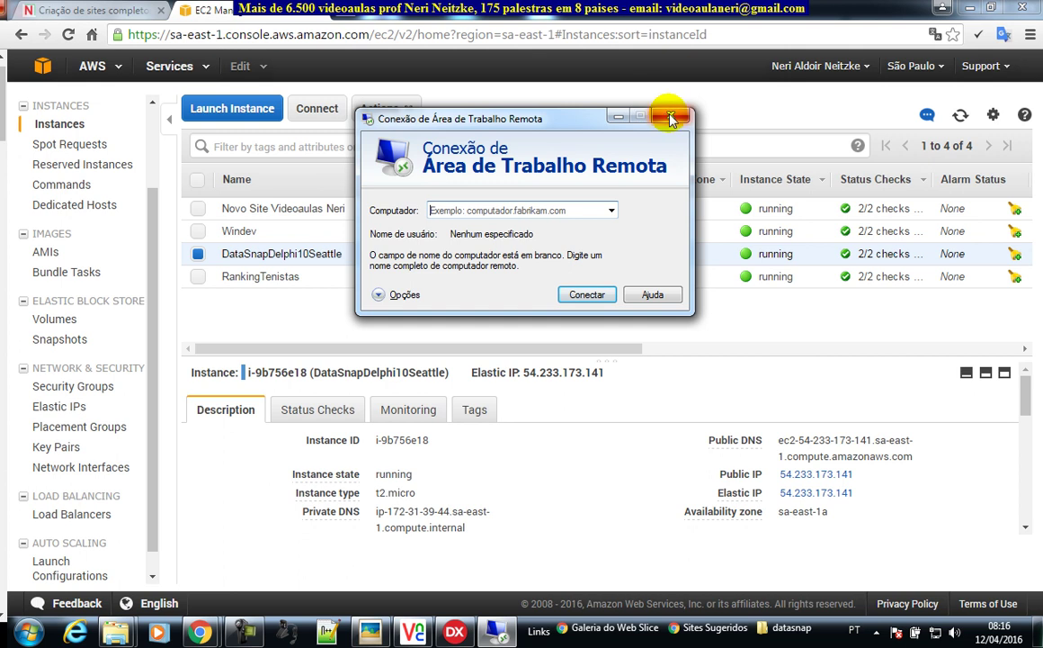
left_click(670, 114)
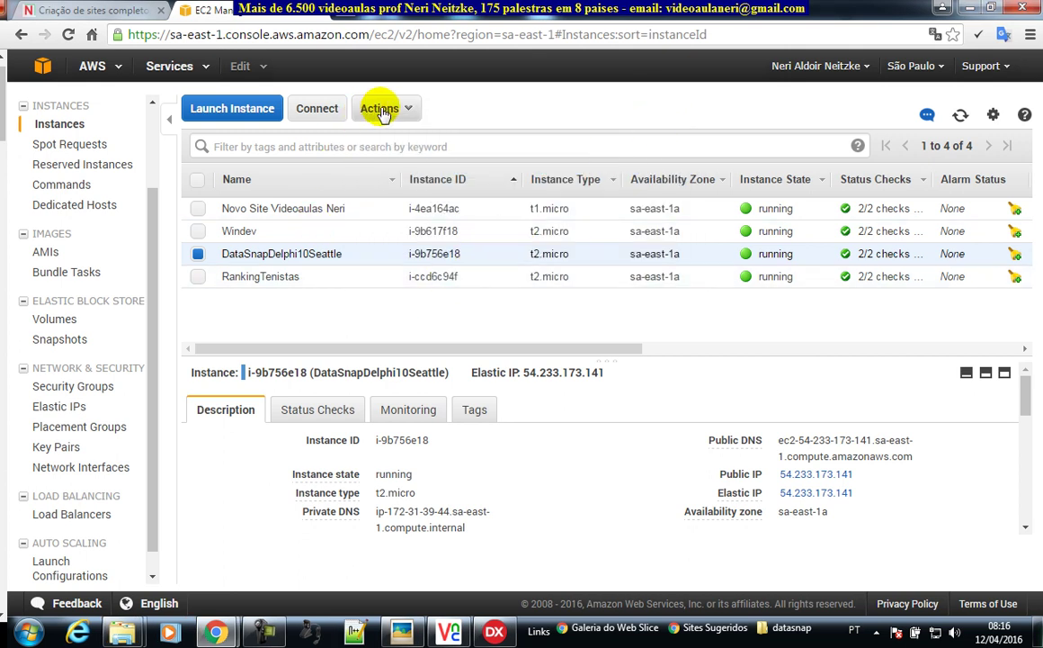
- Download the instance's Remote Desktop file from Connect and begin the Get Password step
left_click(321, 114)
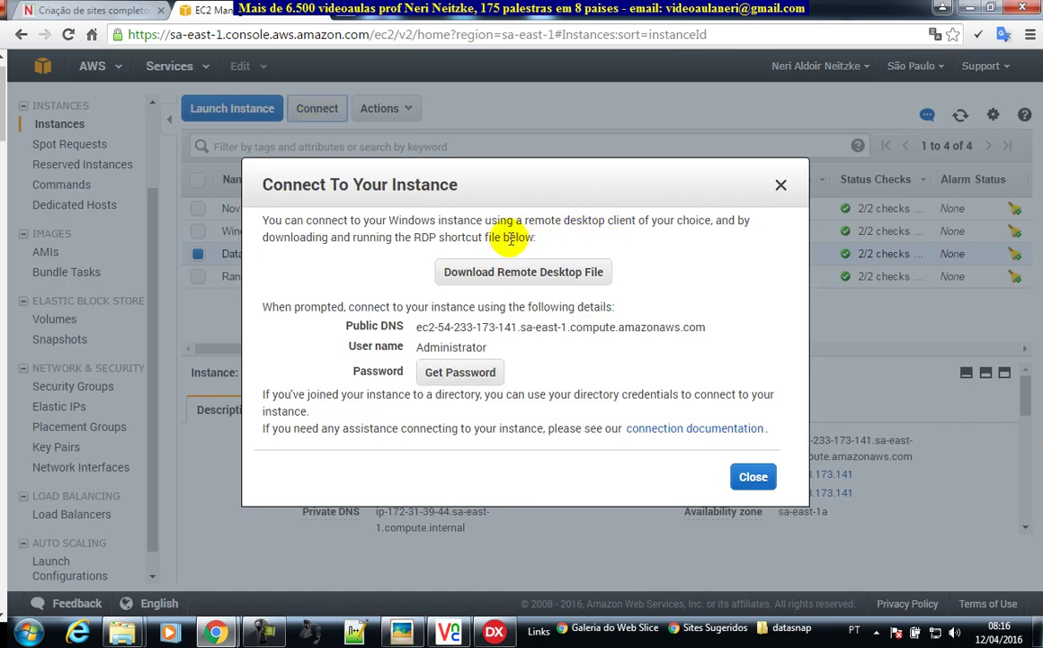
left_click(493, 278)
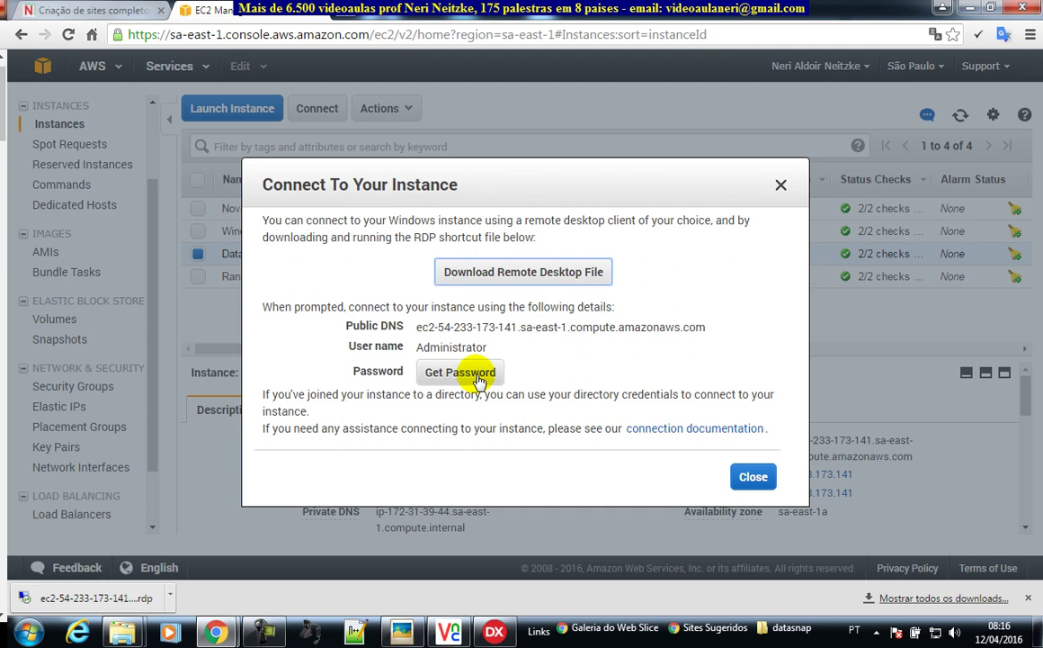
left_click(476, 381)
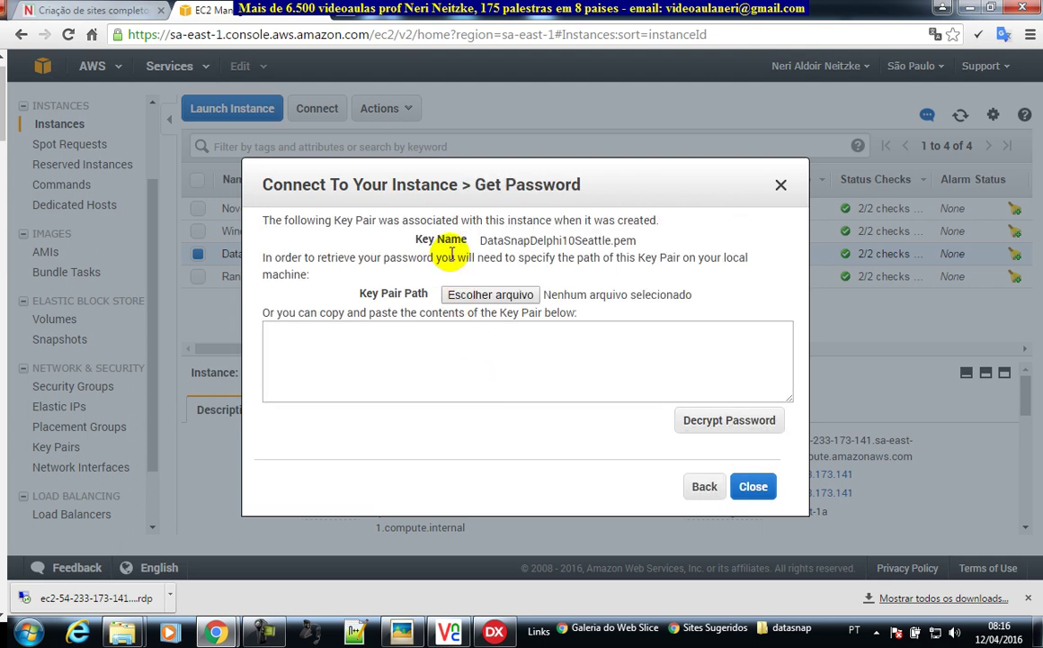
- Load DataSnapDelphi10Seattle.pem from the Downloads folder as the key pair file
left_click_drag(361, 293, 402, 294)
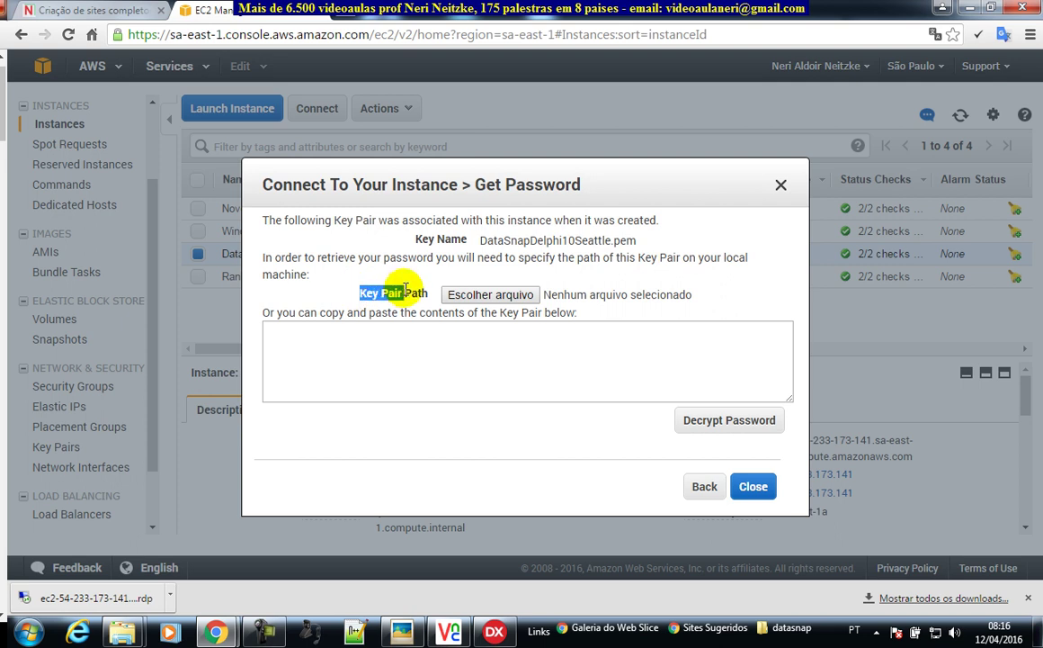
left_click(508, 302)
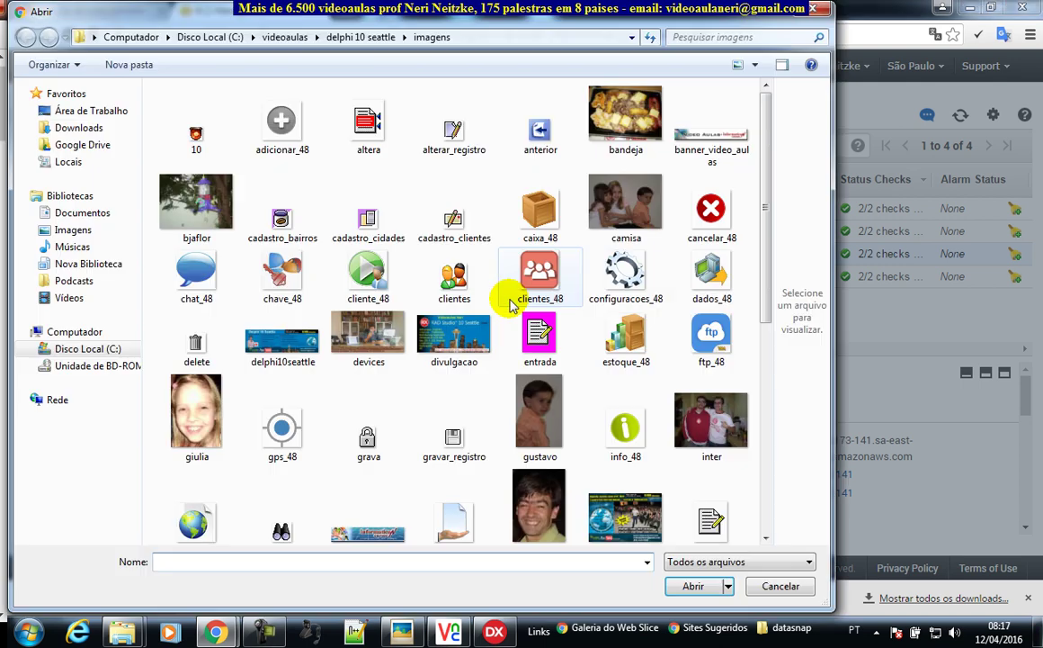
left_click(89, 128)
left_click(205, 561)
type("da")
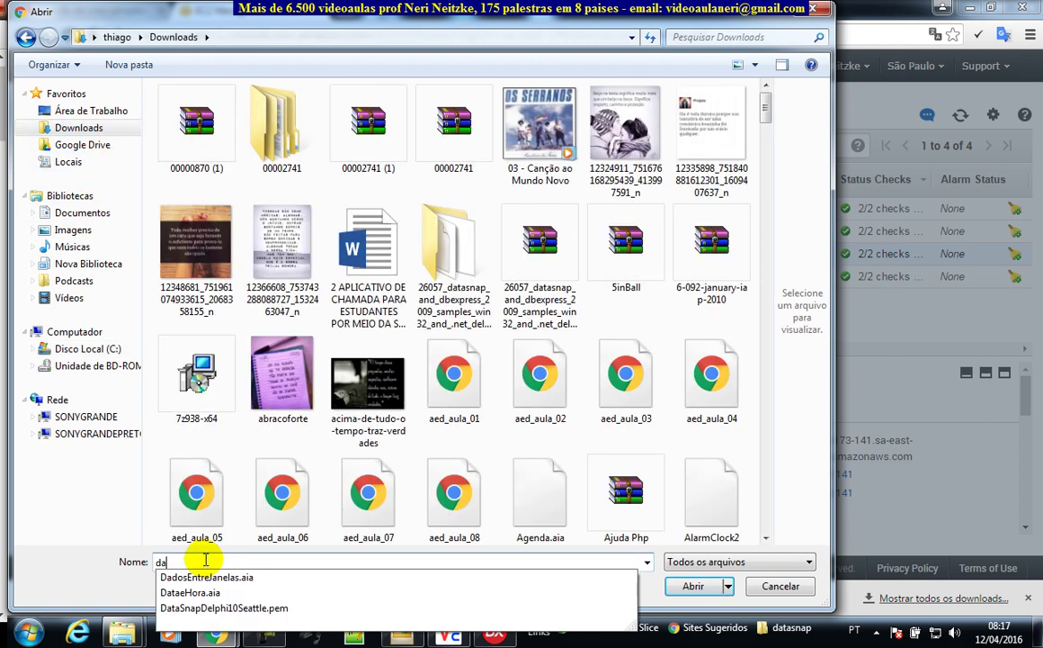
type("ta")
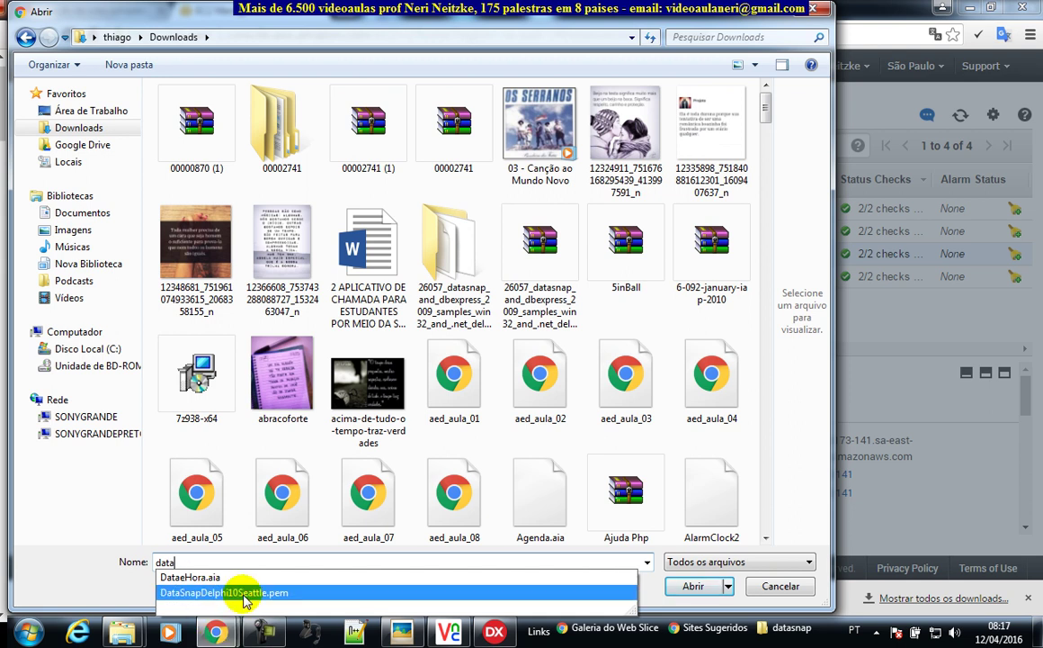
left_click(241, 595)
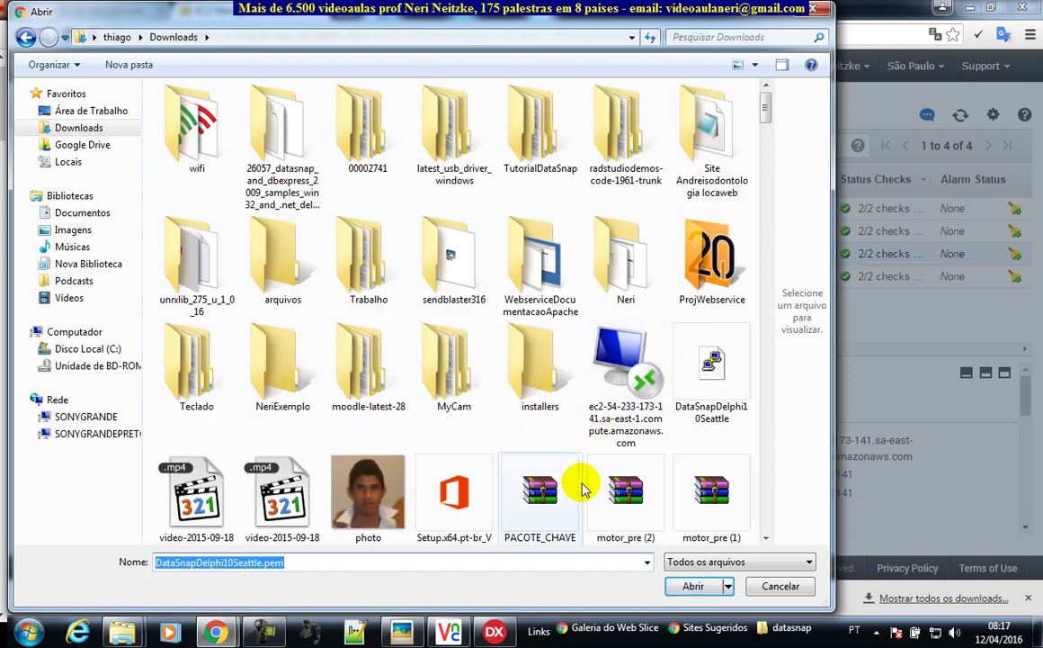
left_click(697, 585)
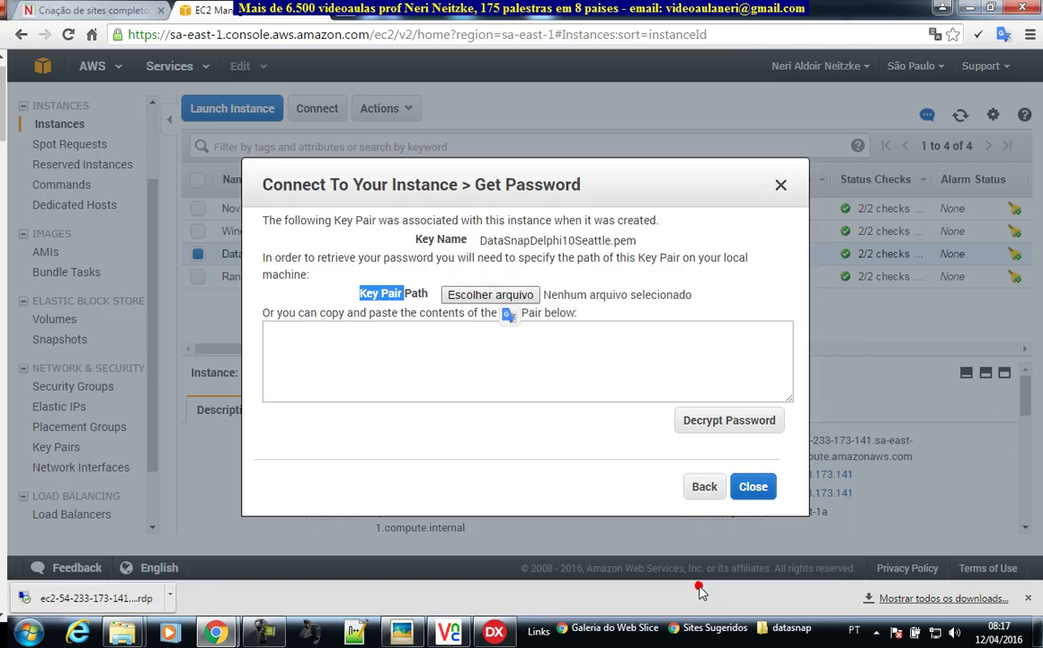
- Decrypt and copy the Administrator password, then open the downloaded .rdp file
left_click(727, 423)
left_click_drag(507, 369, 421, 371)
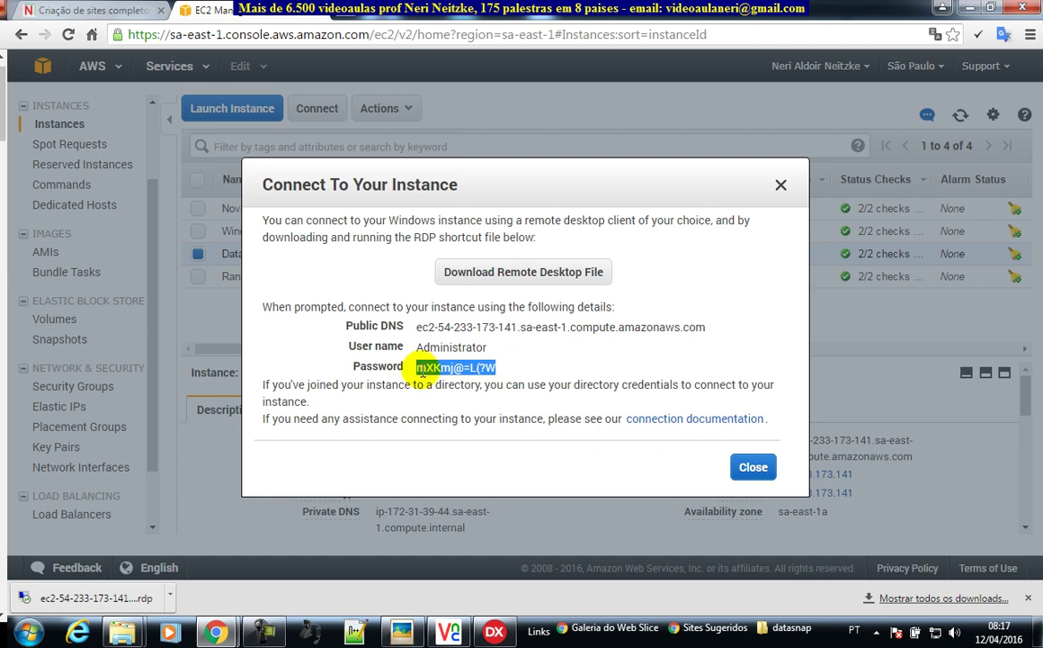
left_click_drag(503, 367, 422, 369)
right_click(457, 367)
left_click(496, 380)
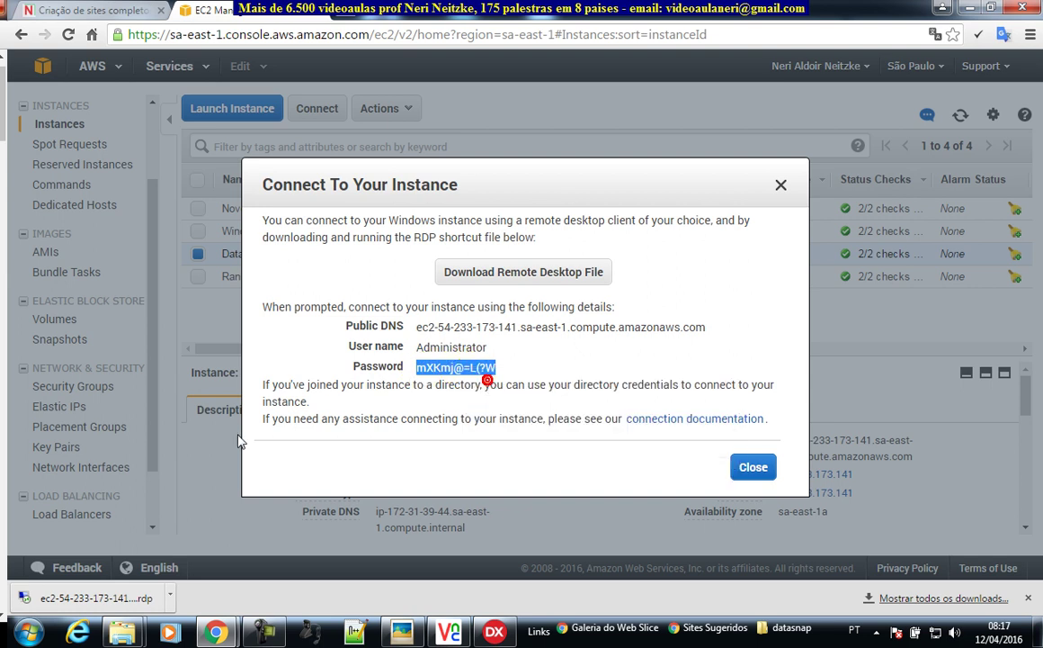
left_click(90, 599)
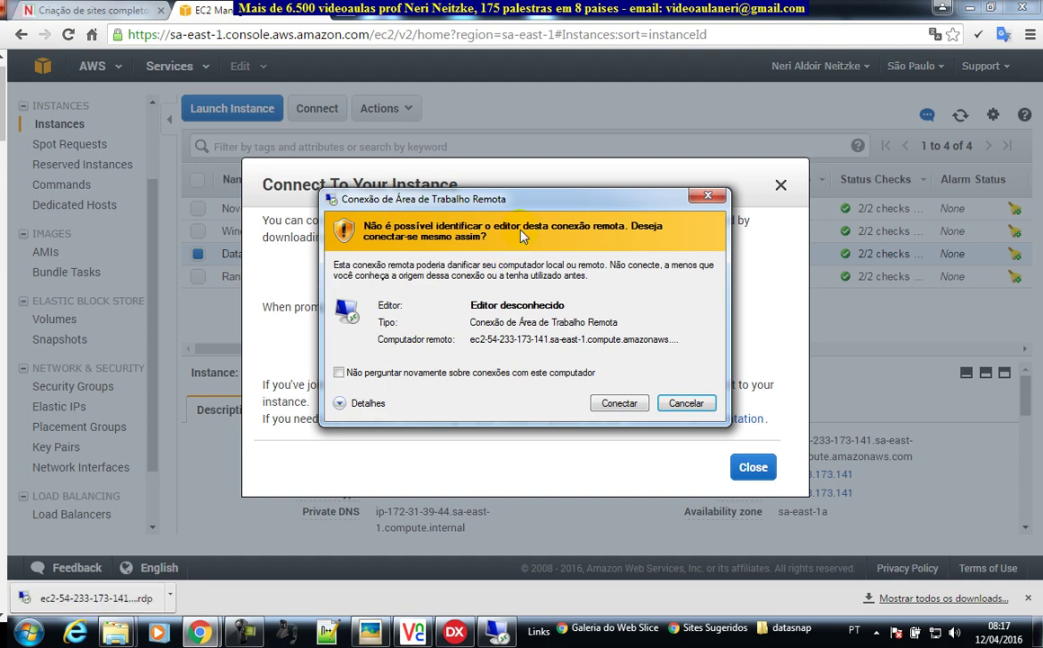
- Connect despite the unknown publisher warning and submit the pasted password
left_click(620, 403)
left_click_drag(529, 162, 793, 191)
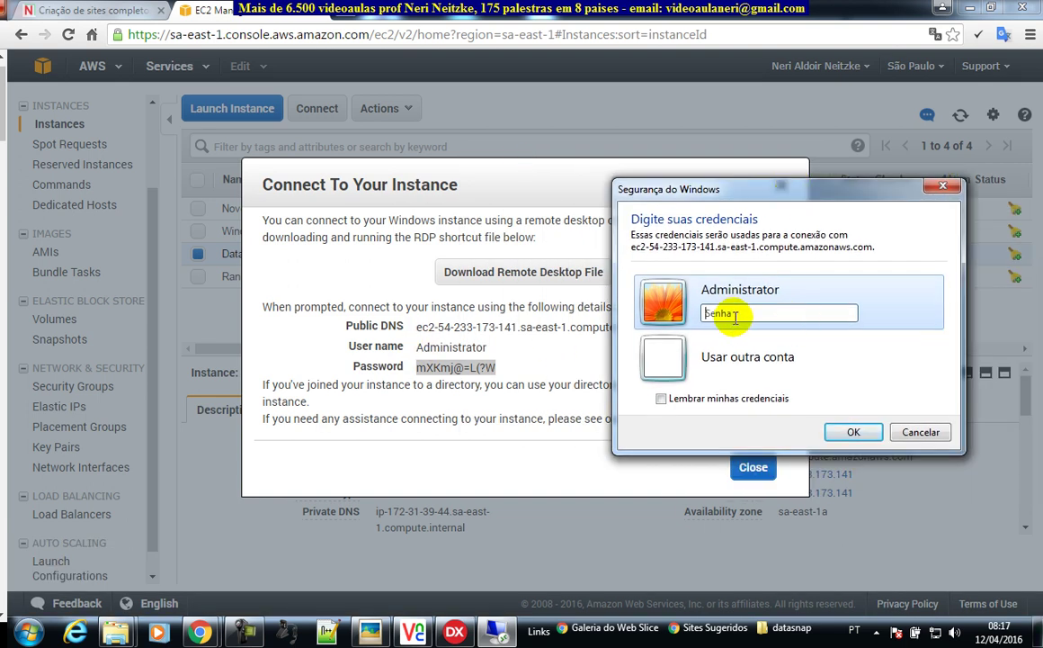
right_click(735, 314)
left_click(777, 385)
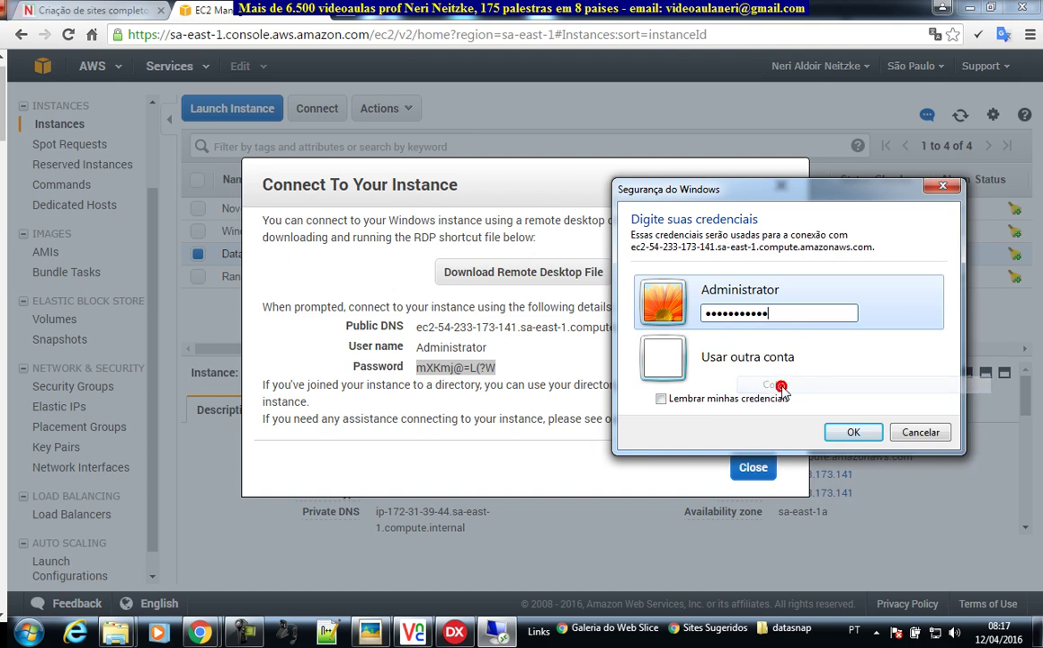
left_click(852, 431)
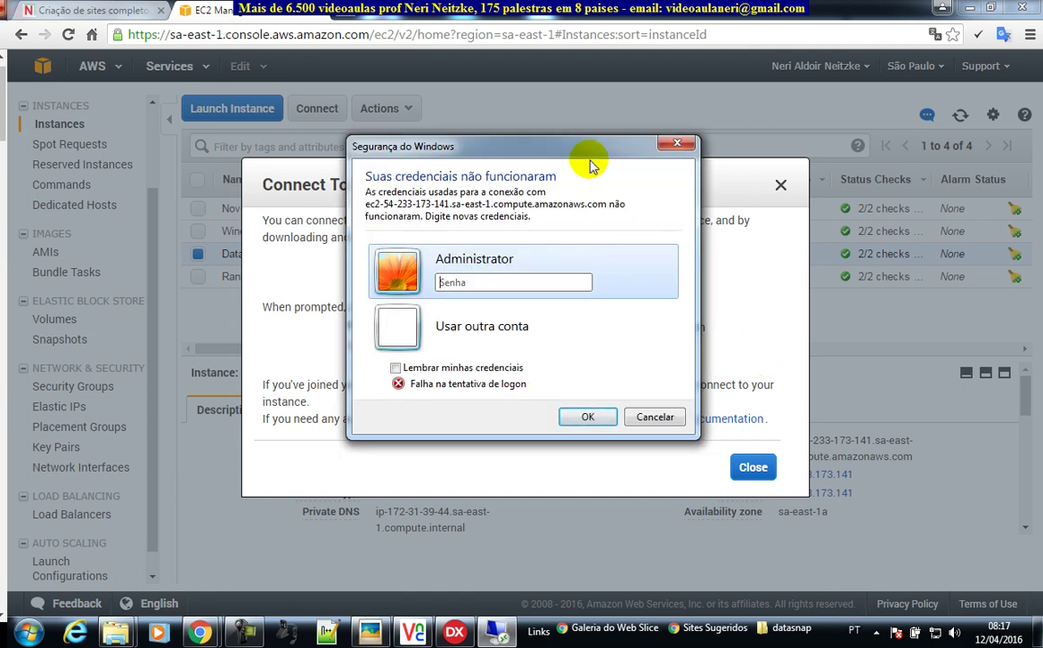
- After the failed attempt, sign in with another account as administrator using the pasted password
left_click_drag(587, 145, 886, 163)
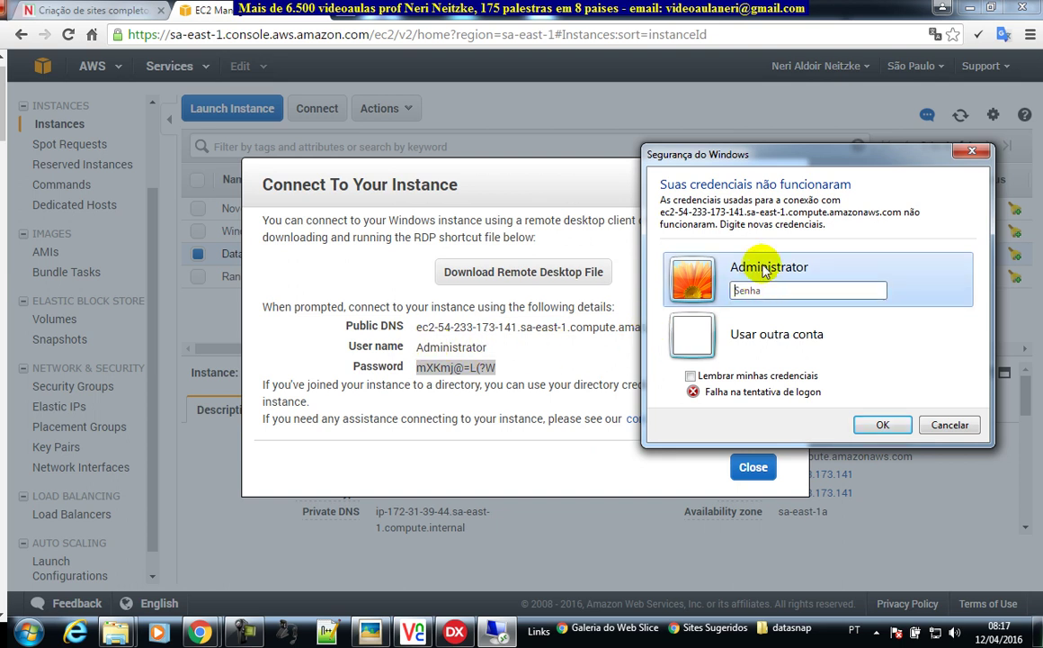
left_click(780, 322)
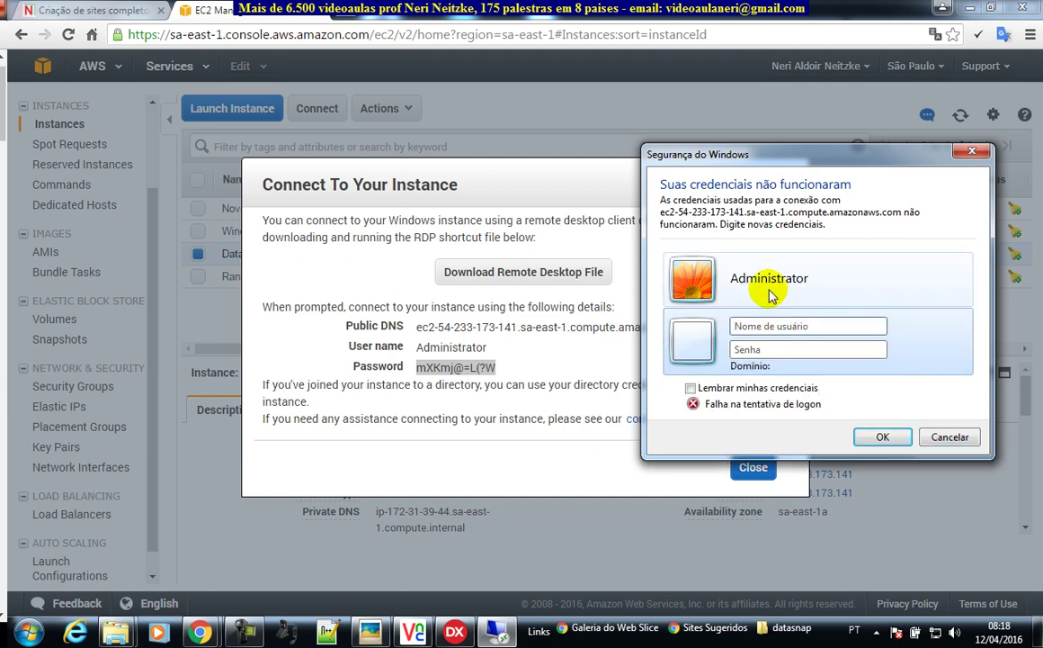
left_click(711, 277)
left_click(752, 344)
type("administrator")
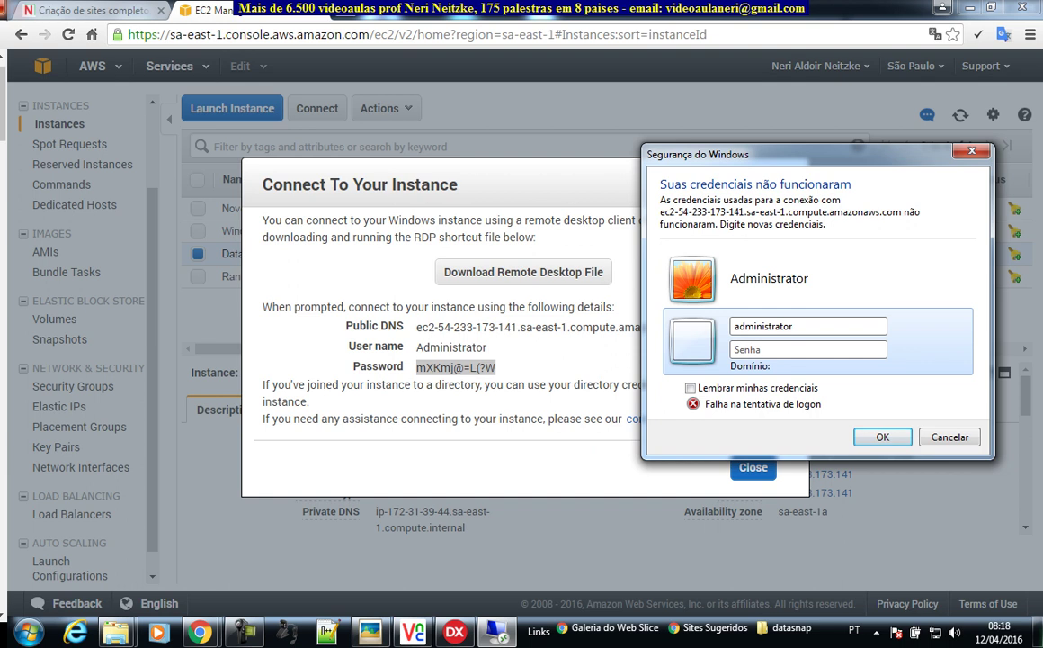
key("Tab")
key("ctrl+v")
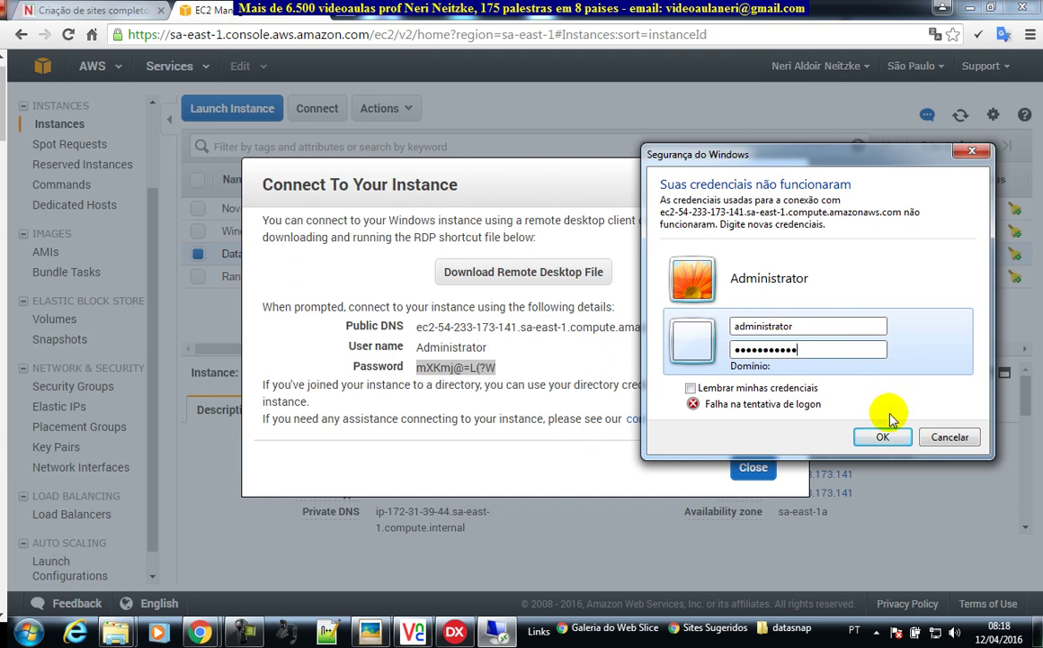
left_click(883, 436)
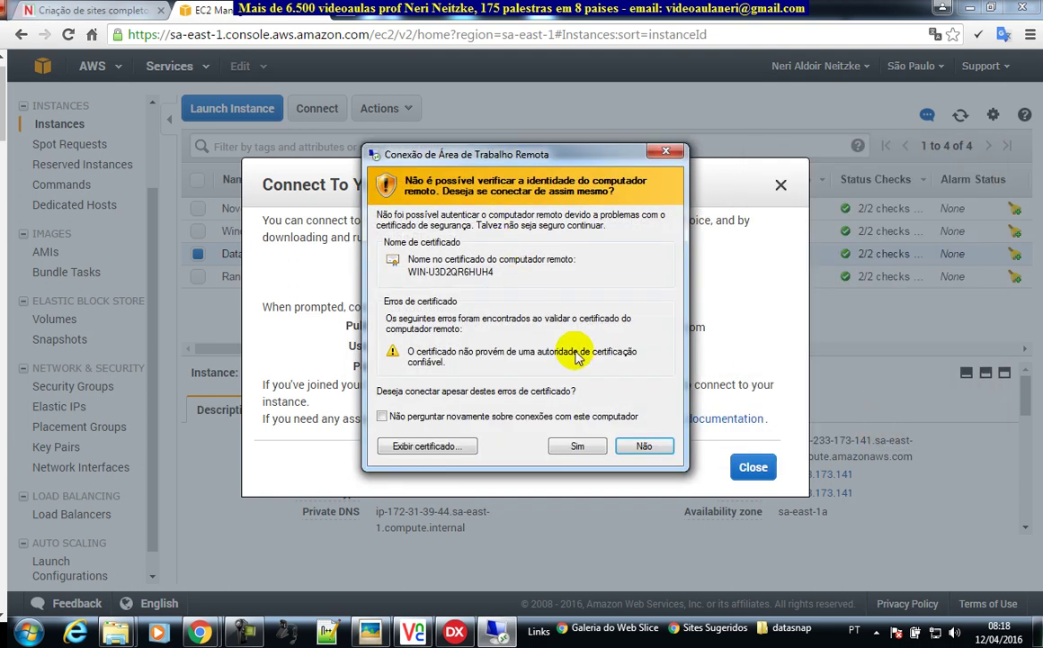
- Accept the WIN-U3D2QR6HUH4 certificate and open the remote server's Start screen once connected
left_click(578, 446)
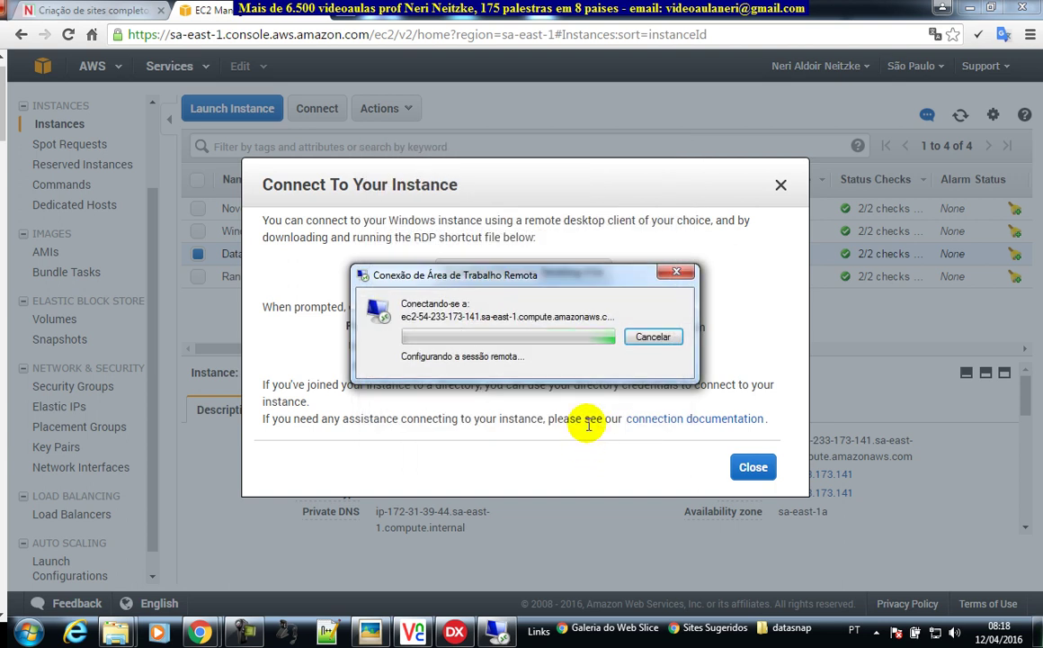
left_click_drag(582, 284, 864, 284)
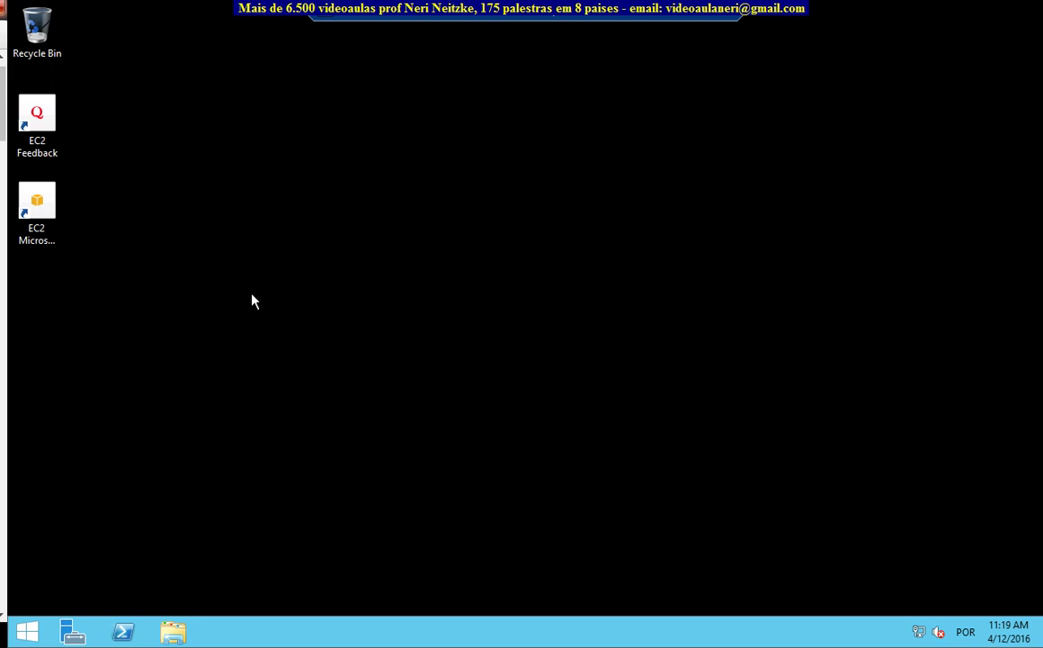
left_click(27, 634)
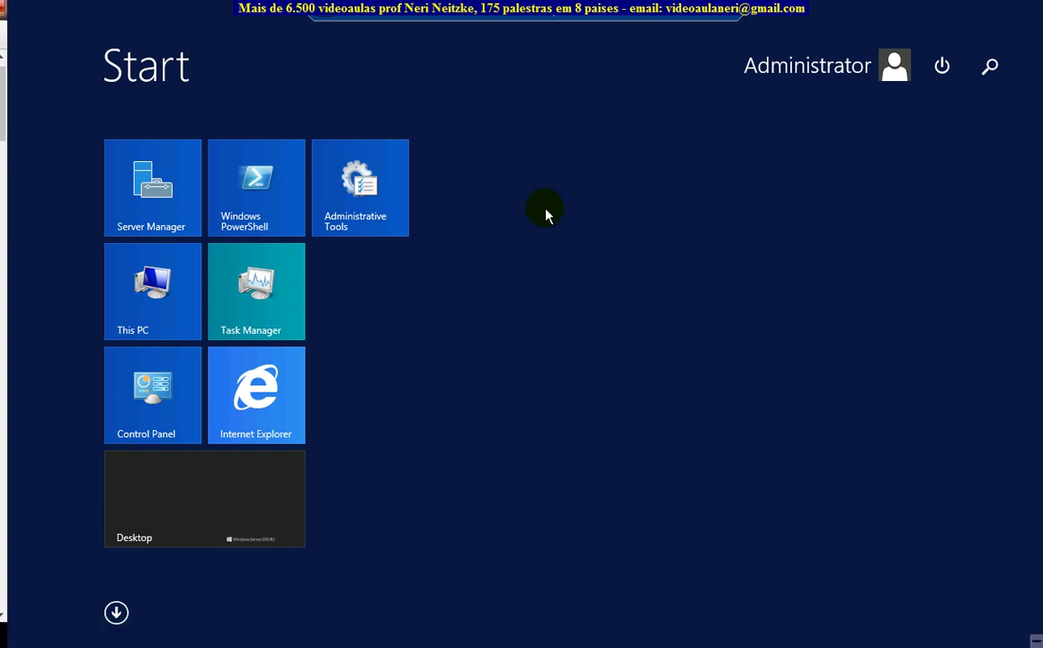
left_click(636, 217)
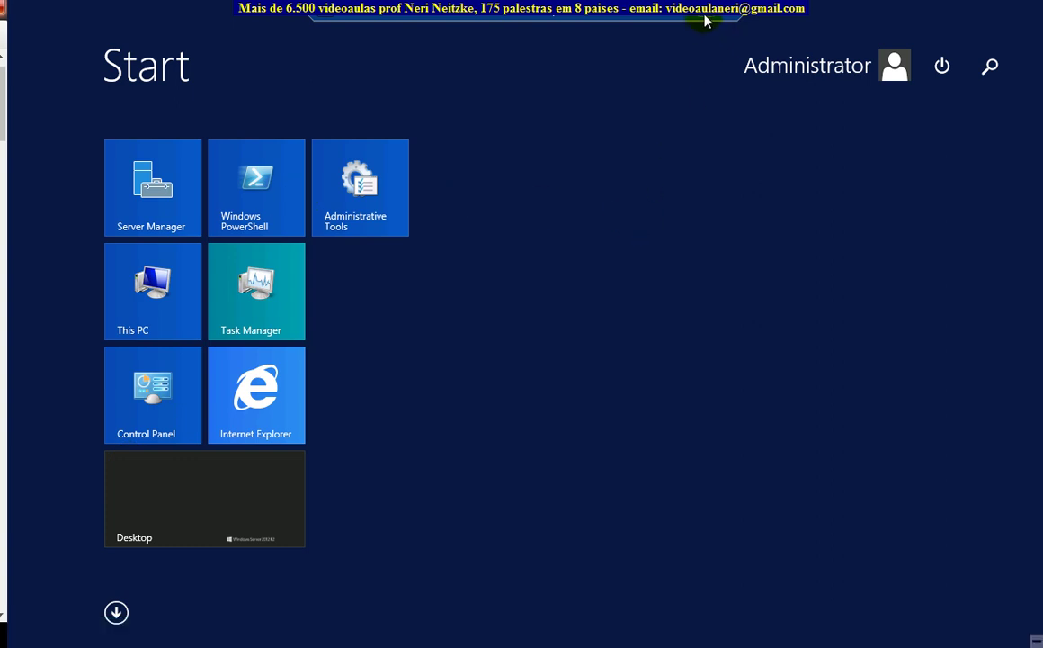